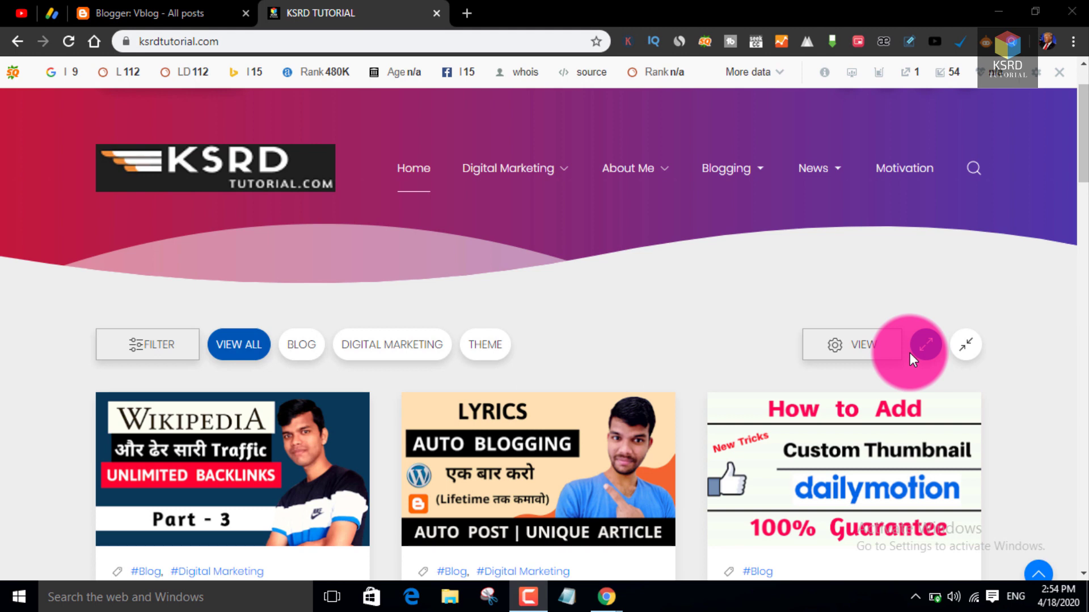
Switch to the Blogger posts page and outline the "Identify Content Gaps Online with Question Hub" announcement with rectangles
{"action": "left_click", "coordinate": [178, 8]}
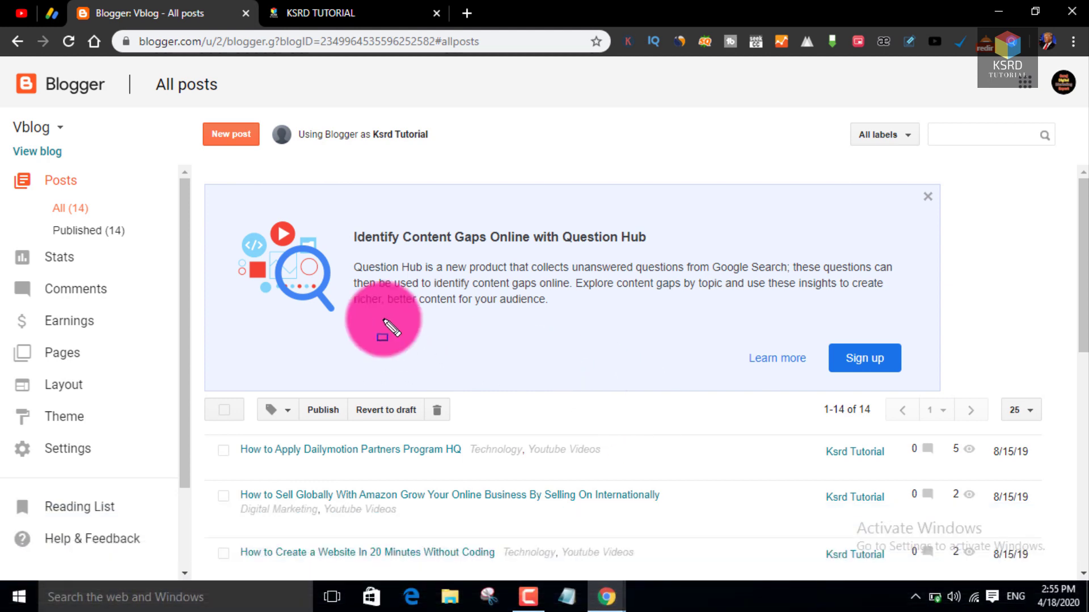
{"action": "mouse_move", "coordinate": [198, 173]}
{"action": "left_mouse_down"}
{"action": "mouse_move", "coordinate": [481, 223]}
{"action": "mouse_move", "coordinate": [972, 408]}
{"action": "mouse_move", "coordinate": [926, 392]}
{"action": "left_mouse_up"}
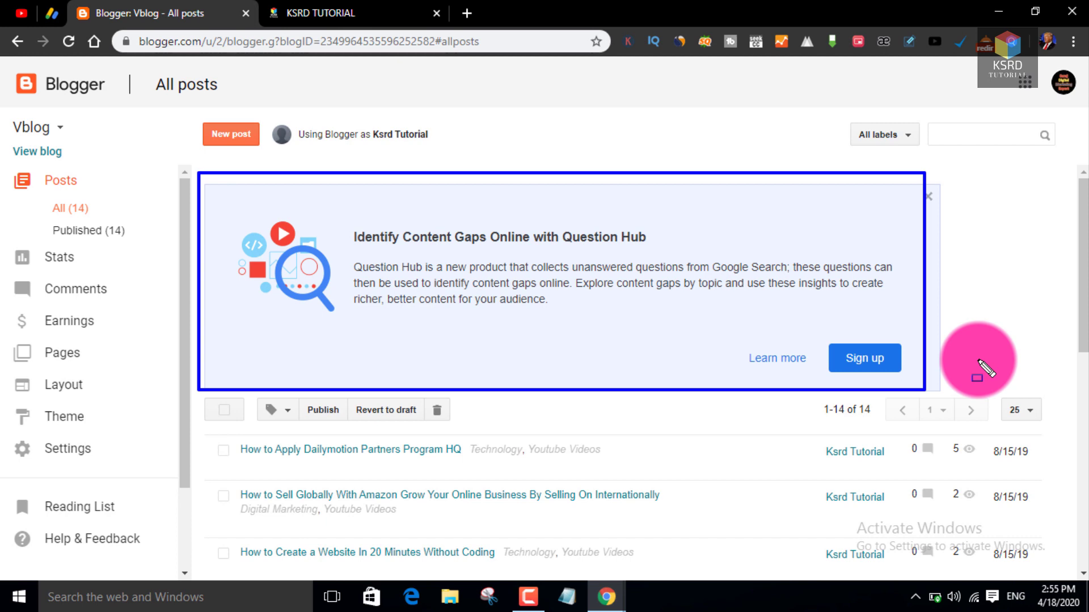
{"action": "mouse_move", "coordinate": [333, 244]}
{"action": "left_mouse_down"}
{"action": "mouse_move", "coordinate": [357, 267]}
{"action": "mouse_move", "coordinate": [431, 284]}
{"action": "left_mouse_up"}
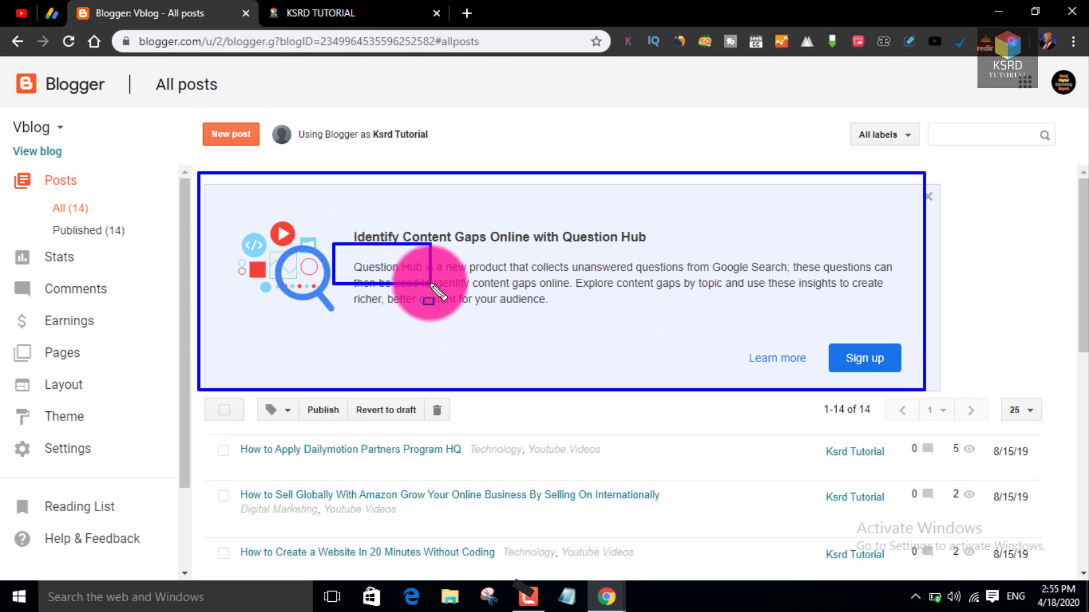
{"action": "left_click_drag", "start_coordinate": [551, 220], "coordinate": [674, 255]}
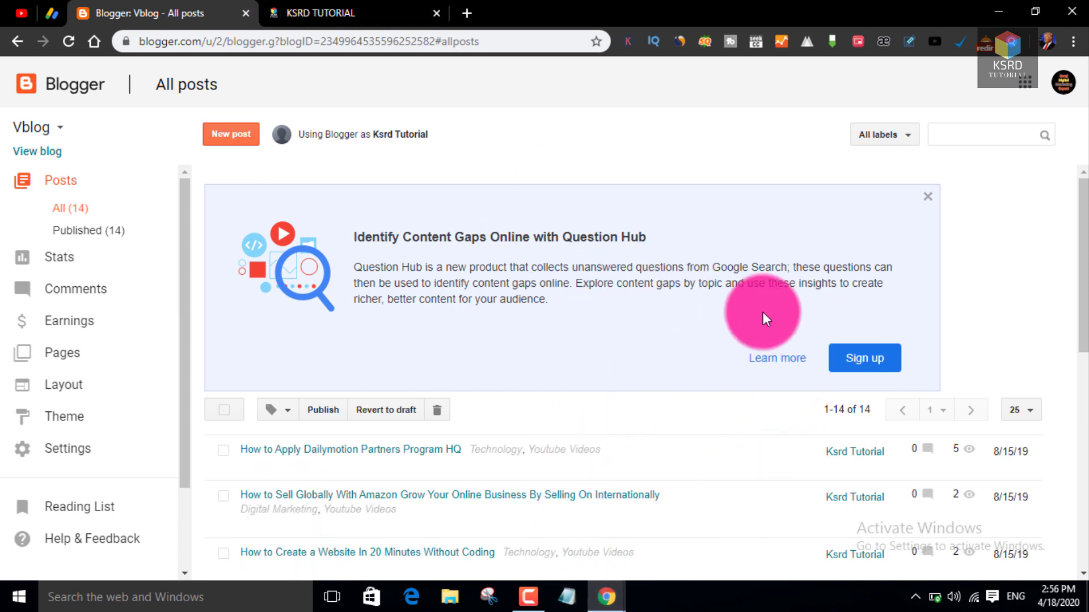
Switch to the incognito Google window, allow microphone access and run a voice search for "what is website"
{"action": "key", "text": "super+Tab"}
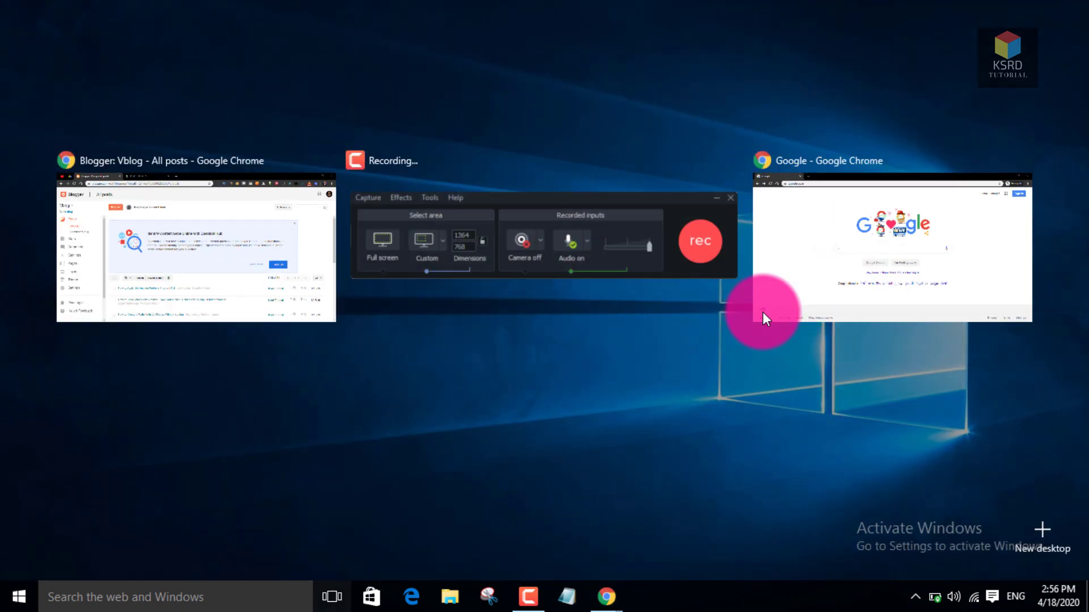
{"action": "key", "text": "Escape"}
{"action": "key", "text": "super+Tab"}
{"action": "left_click", "coordinate": [894, 336]}
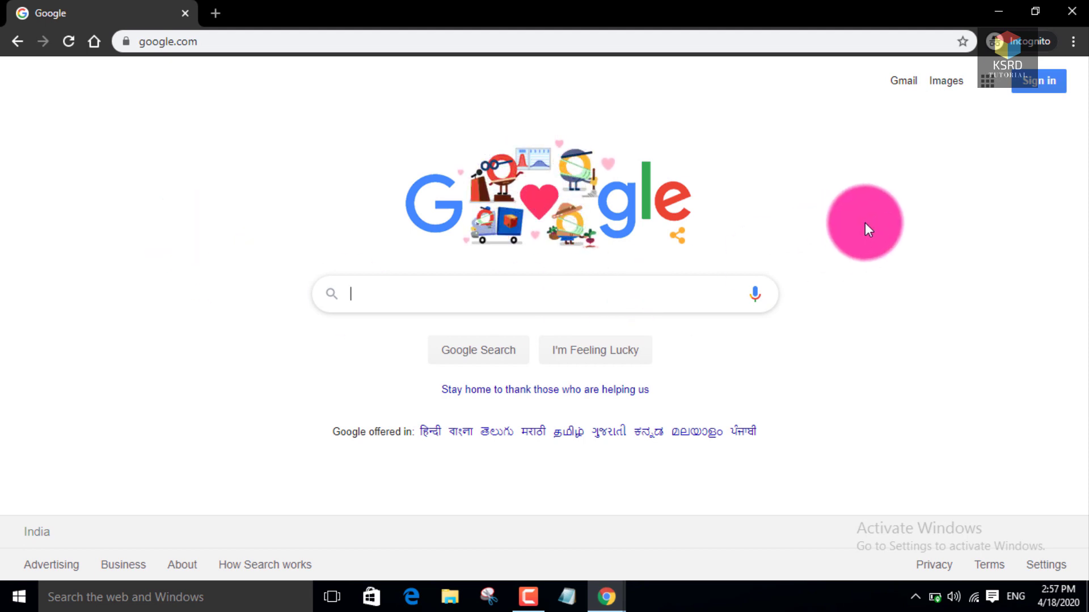
{"action": "left_click", "coordinate": [758, 296]}
{"action": "left_click", "coordinate": [280, 135]}
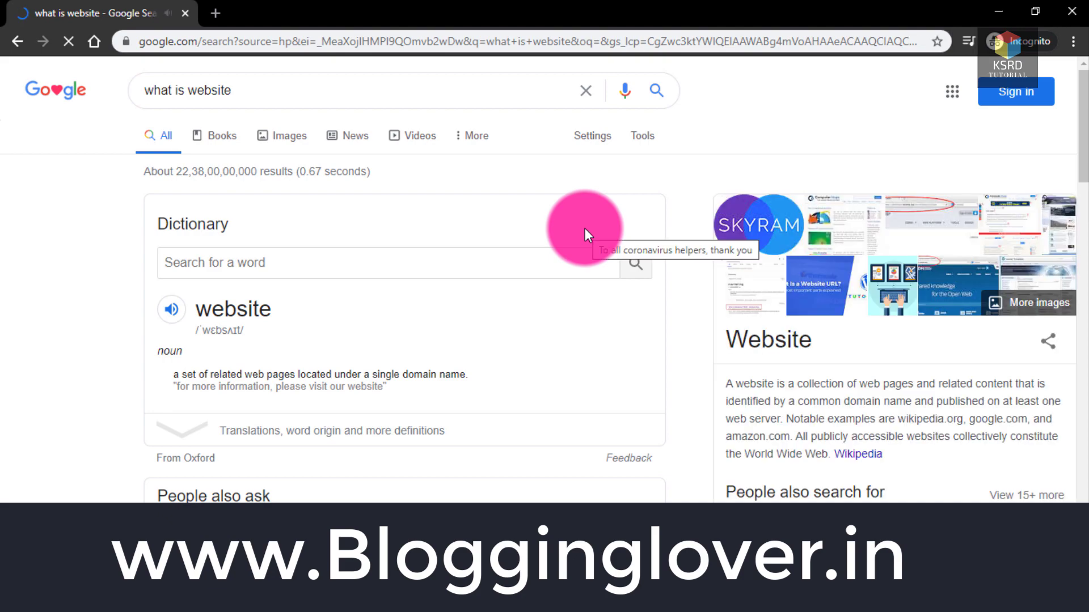
Look through the "what is website" results for the Q&A on Google section
{"action": "scroll", "coordinate": [524, 263], "scroll_direction": "down", "scroll_amount": 8}
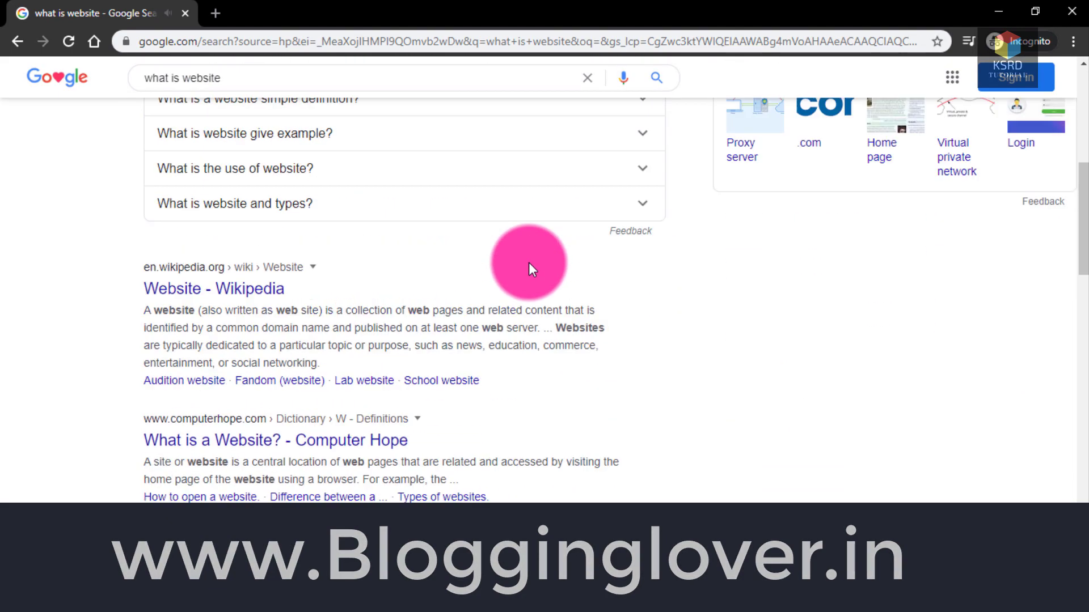
{"action": "scroll", "coordinate": [533, 261], "scroll_direction": "up", "scroll_amount": 8}
{"action": "scroll", "coordinate": [487, 249], "scroll_direction": "down", "scroll_amount": 3}
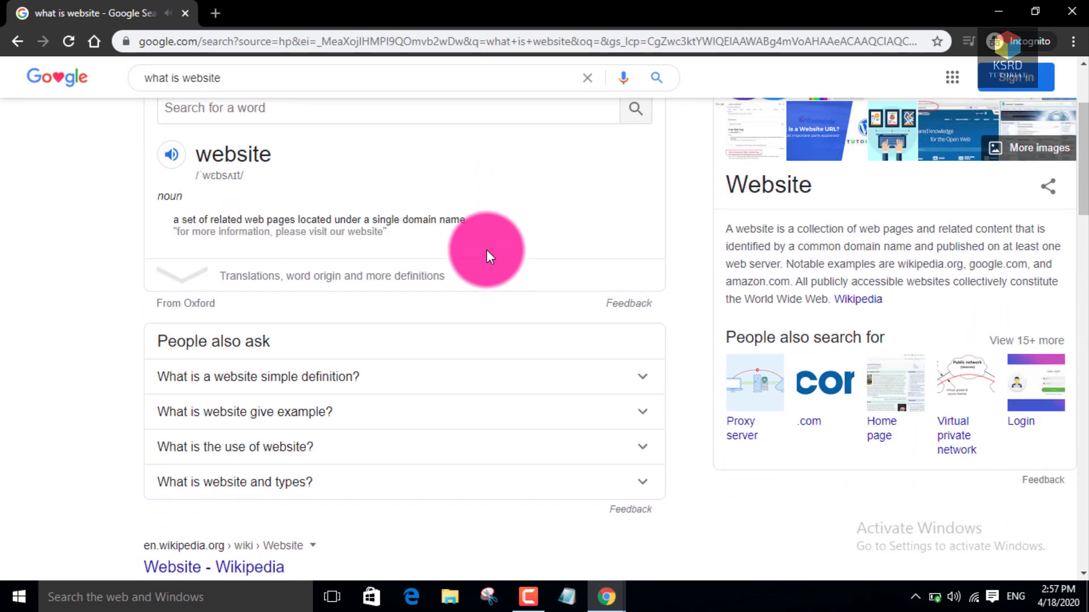
{"action": "scroll", "coordinate": [487, 250], "scroll_direction": "up", "scroll_amount": 2}
{"action": "scroll", "coordinate": [499, 250], "scroll_direction": "down", "scroll_amount": 2}
{"action": "scroll", "coordinate": [501, 250], "scroll_direction": "up", "scroll_amount": 3}
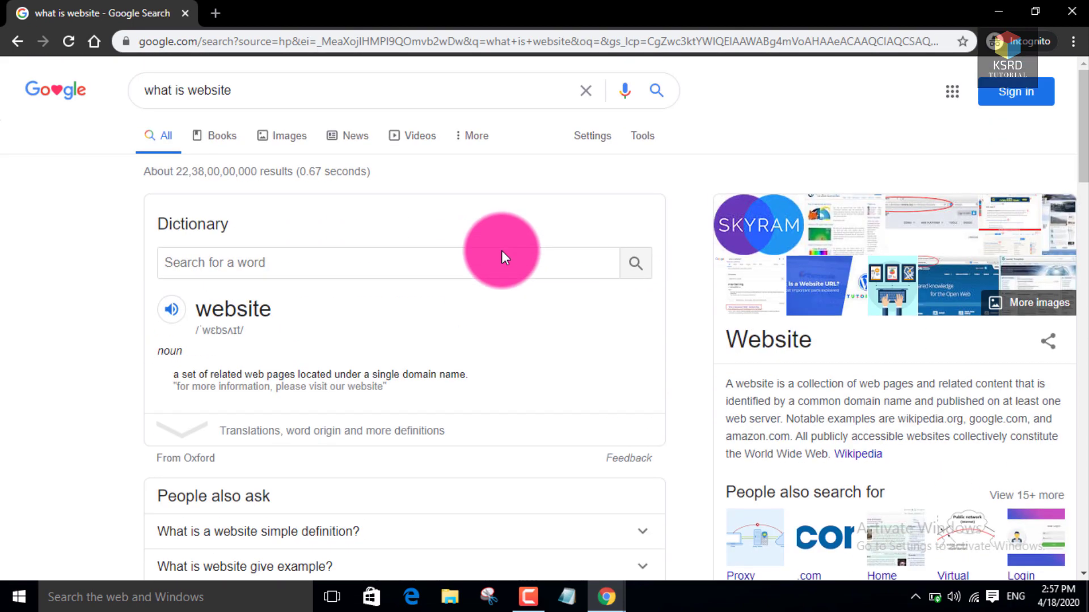
{"action": "scroll", "coordinate": [502, 250], "scroll_direction": "down", "scroll_amount": 4}
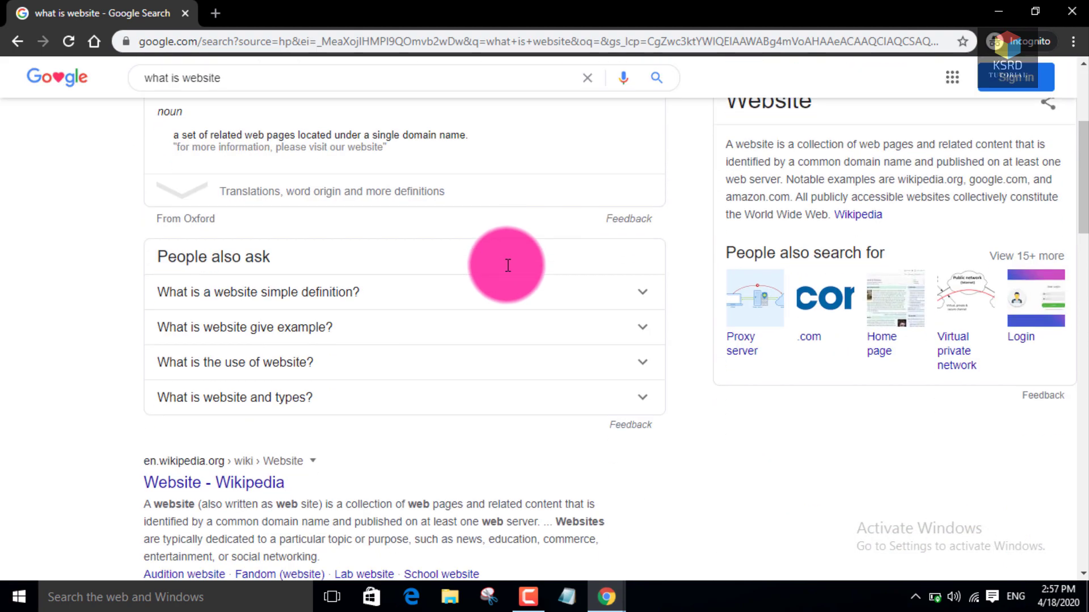
{"action": "scroll", "coordinate": [675, 432], "scroll_direction": "down", "scroll_amount": 17}
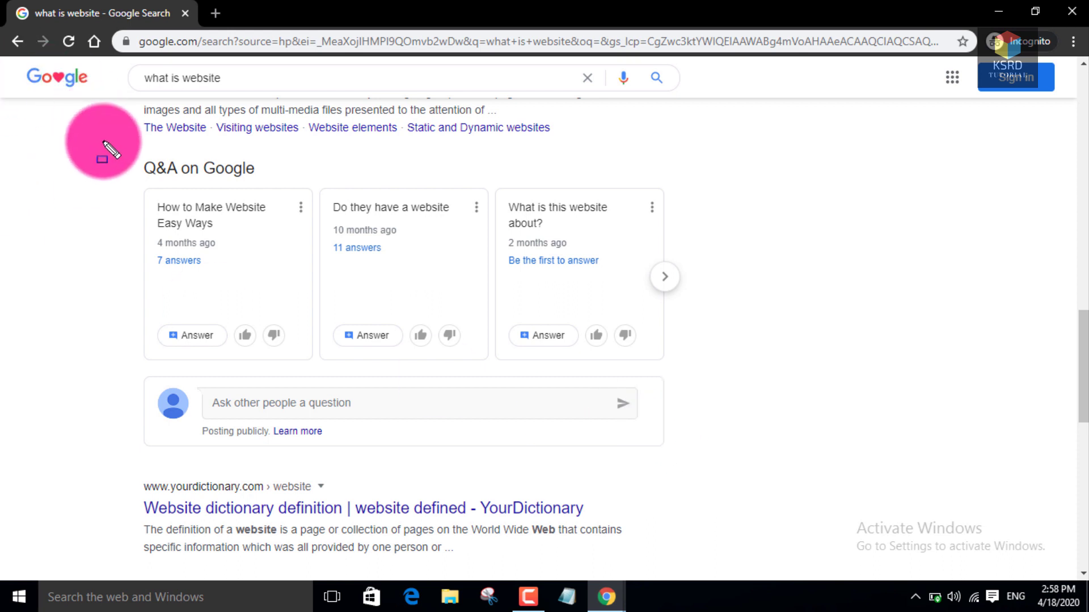
Outline the Q&A on Google section, its three question cards and their answer links with rectangles
{"action": "mouse_move", "coordinate": [103, 141]}
{"action": "left_mouse_down"}
{"action": "mouse_move", "coordinate": [703, 430]}
{"action": "mouse_move", "coordinate": [728, 376]}
{"action": "mouse_move", "coordinate": [699, 374]}
{"action": "left_mouse_up"}
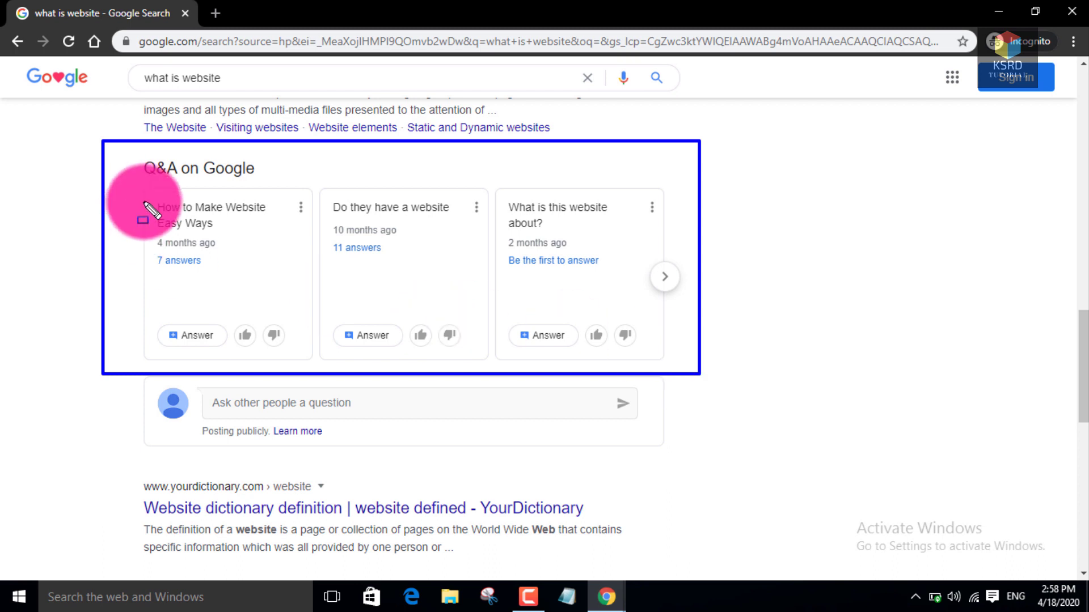
{"action": "mouse_move", "coordinate": [126, 181]}
{"action": "left_mouse_down"}
{"action": "mouse_move", "coordinate": [274, 249]}
{"action": "mouse_move", "coordinate": [305, 278]}
{"action": "mouse_move", "coordinate": [295, 298]}
{"action": "left_mouse_up"}
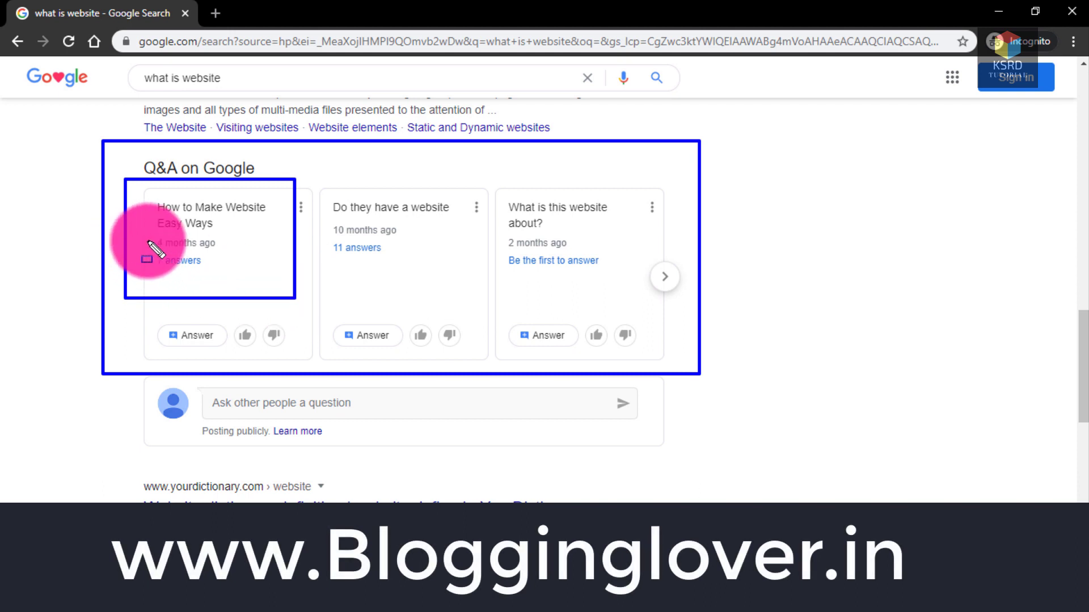
{"action": "left_click_drag", "start_coordinate": [149, 241], "coordinate": [210, 279]}
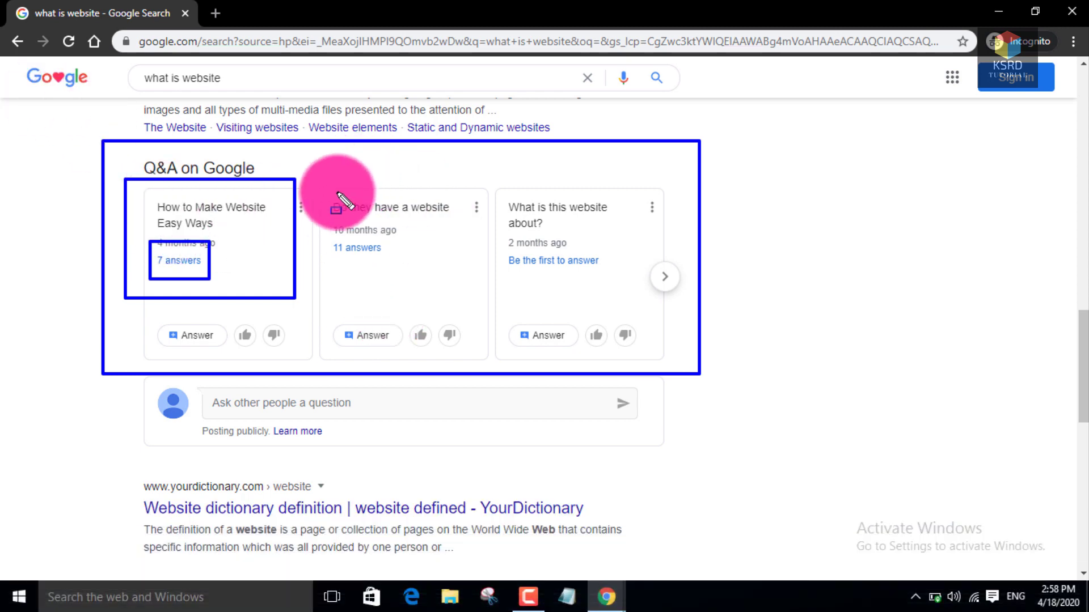
{"action": "mouse_move", "coordinate": [313, 175]}
{"action": "left_mouse_down"}
{"action": "mouse_move", "coordinate": [462, 241]}
{"action": "mouse_move", "coordinate": [465, 279]}
{"action": "left_mouse_up"}
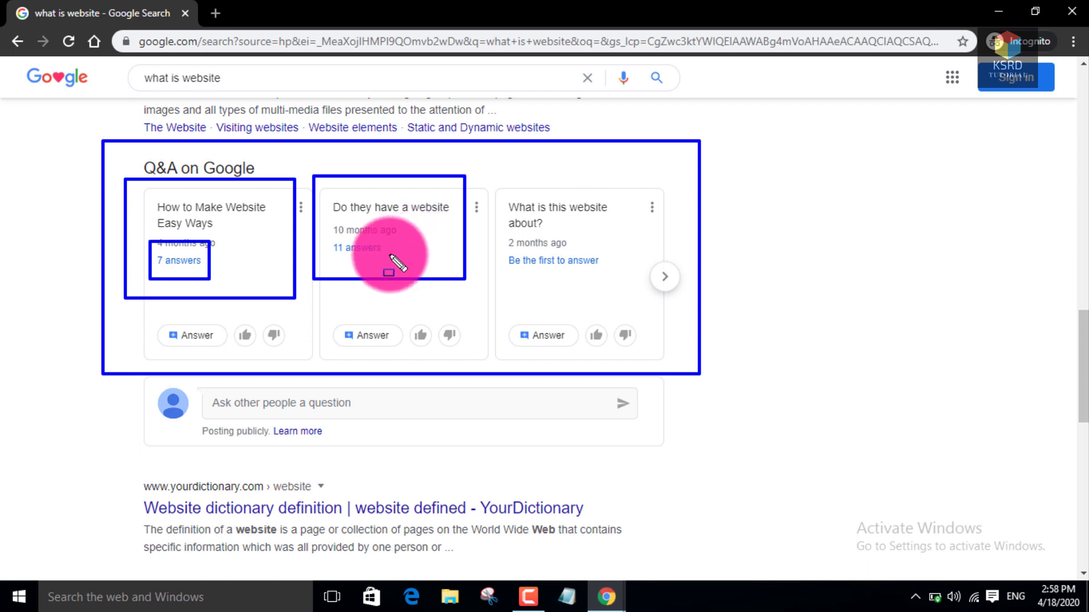
{"action": "left_click_drag", "start_coordinate": [322, 224], "coordinate": [401, 266]}
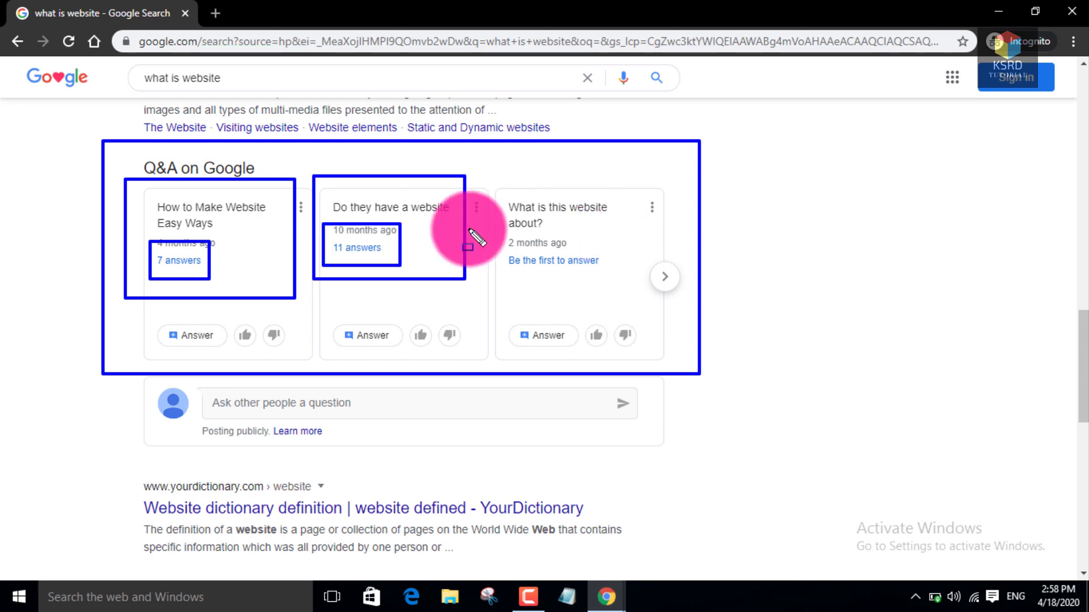
{"action": "mouse_move", "coordinate": [497, 174]}
{"action": "left_mouse_down"}
{"action": "mouse_move", "coordinate": [620, 226]}
{"action": "mouse_move", "coordinate": [635, 258]}
{"action": "mouse_move", "coordinate": [633, 240]}
{"action": "left_mouse_up"}
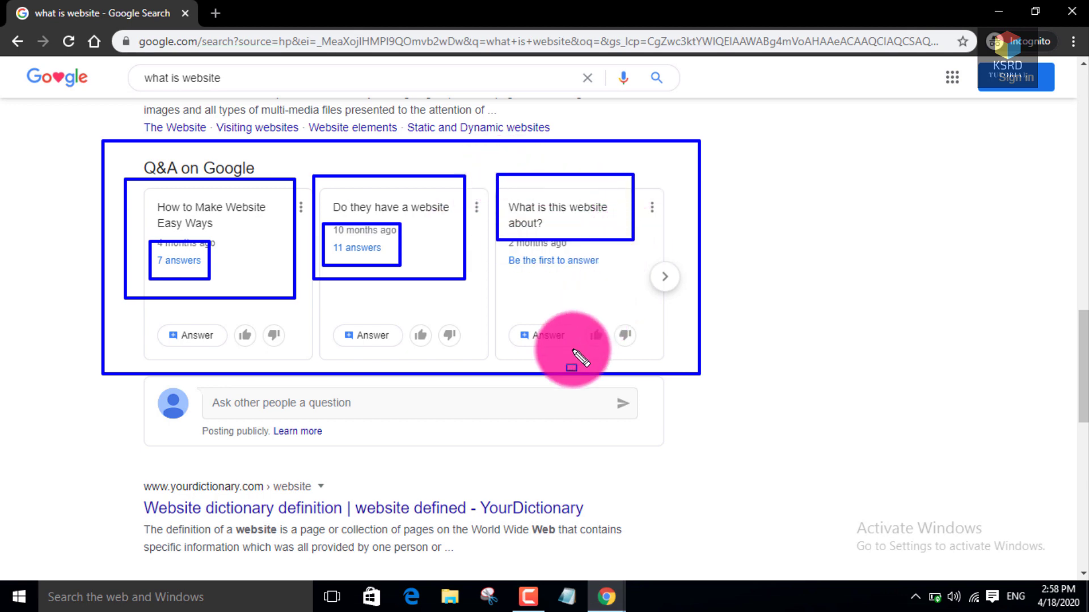
{"action": "mouse_move", "coordinate": [489, 237]}
{"action": "left_mouse_down"}
{"action": "mouse_move", "coordinate": [547, 274]}
{"action": "mouse_move", "coordinate": [656, 283]}
{"action": "mouse_move", "coordinate": [628, 286]}
{"action": "left_mouse_up"}
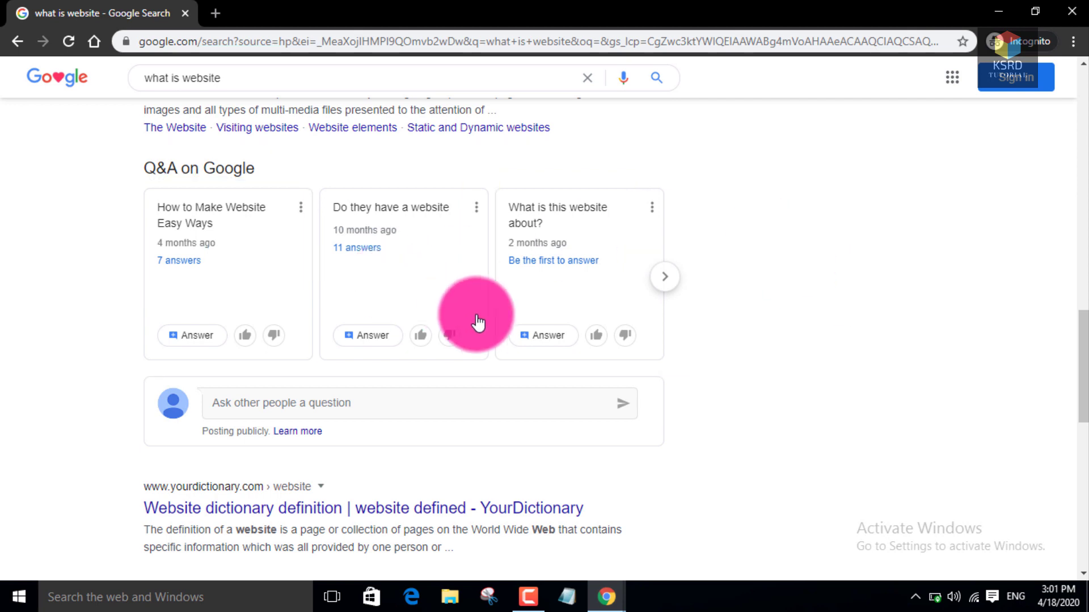
{"action": "mouse_move", "coordinate": [102, 142]}
{"action": "left_mouse_down"}
{"action": "mouse_move", "coordinate": [726, 363]}
{"action": "mouse_move", "coordinate": [664, 369]}
{"action": "left_mouse_up"}
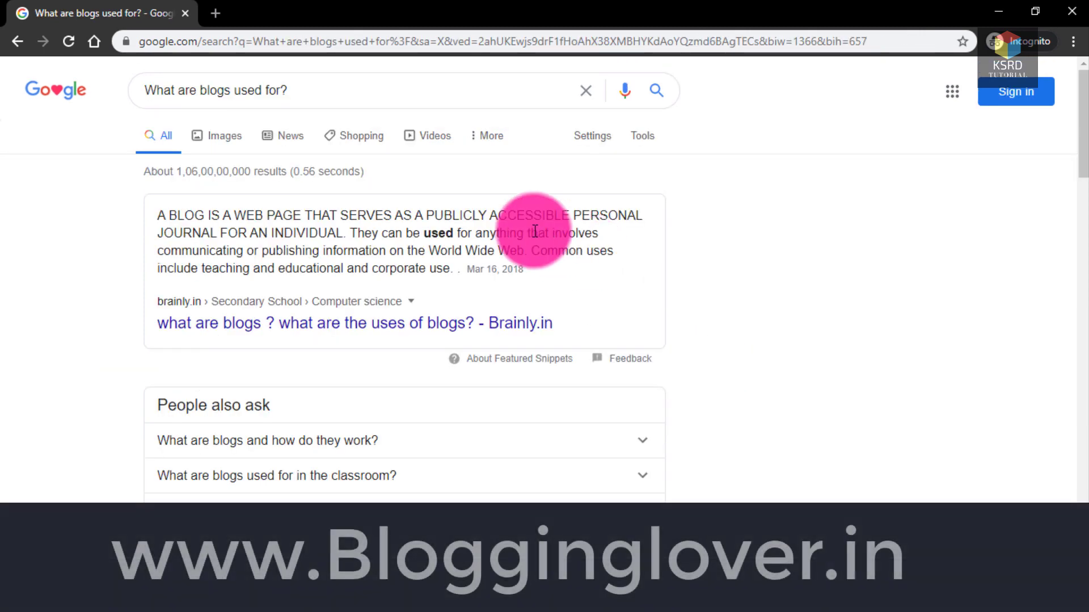
Clear the current query and run a voice search for "what is blog"
{"action": "scroll", "coordinate": [292, 292], "scroll_direction": "down", "scroll_amount": 2}
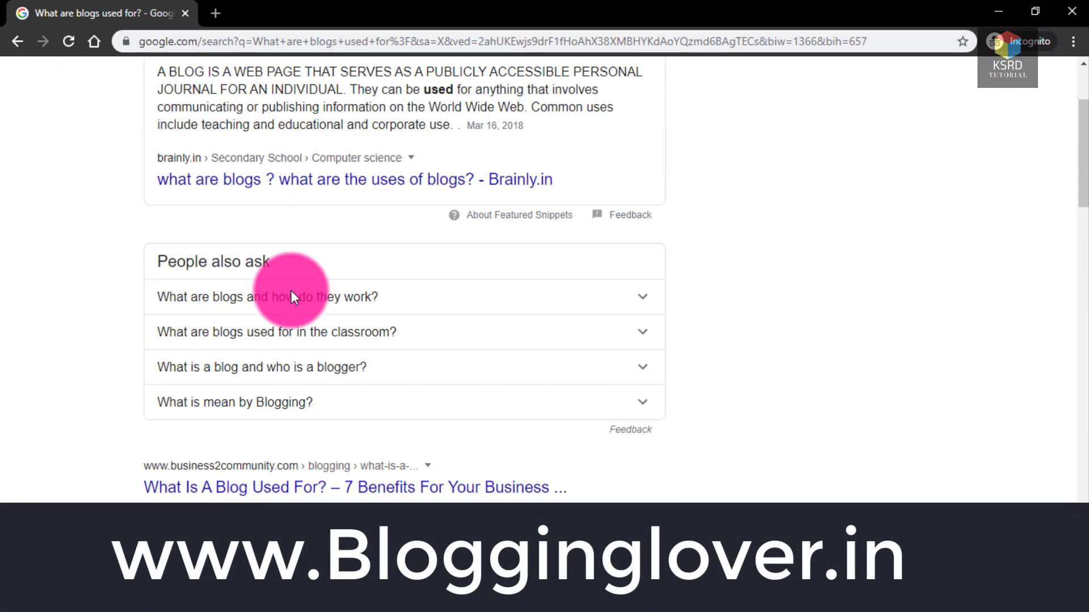
{"action": "scroll", "coordinate": [292, 291], "scroll_direction": "up", "scroll_amount": 2}
{"action": "left_click", "coordinate": [587, 92]}
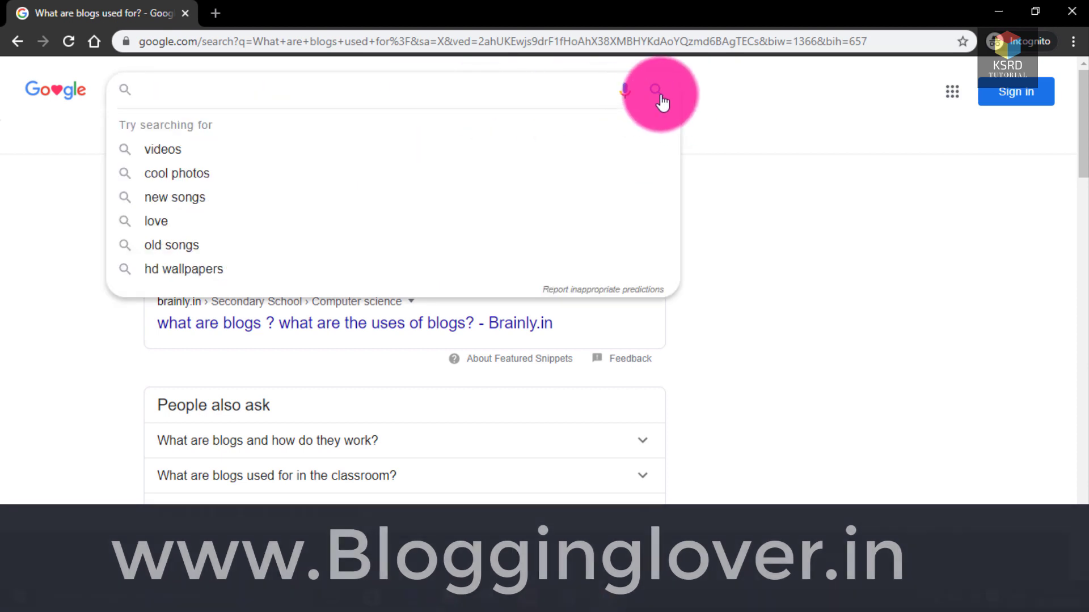
{"action": "left_click", "coordinate": [625, 96]}
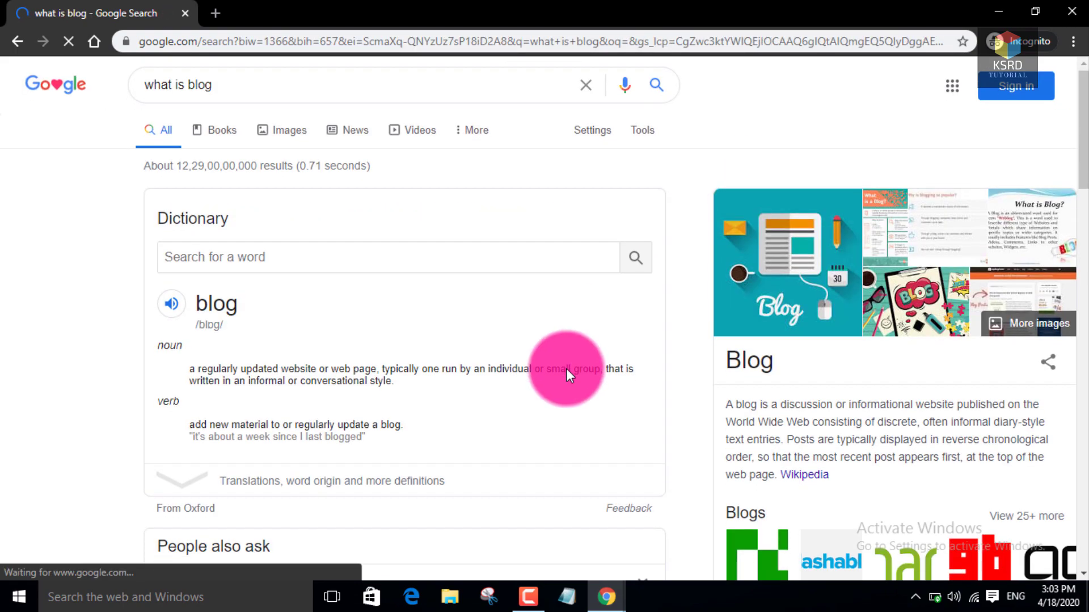
Expand "What are blogs used for?" under People also ask and open the search linked in its answer
{"action": "scroll", "coordinate": [566, 369], "scroll_direction": "down", "scroll_amount": 15}
{"action": "scroll", "coordinate": [542, 386], "scroll_direction": "up", "scroll_amount": 3}
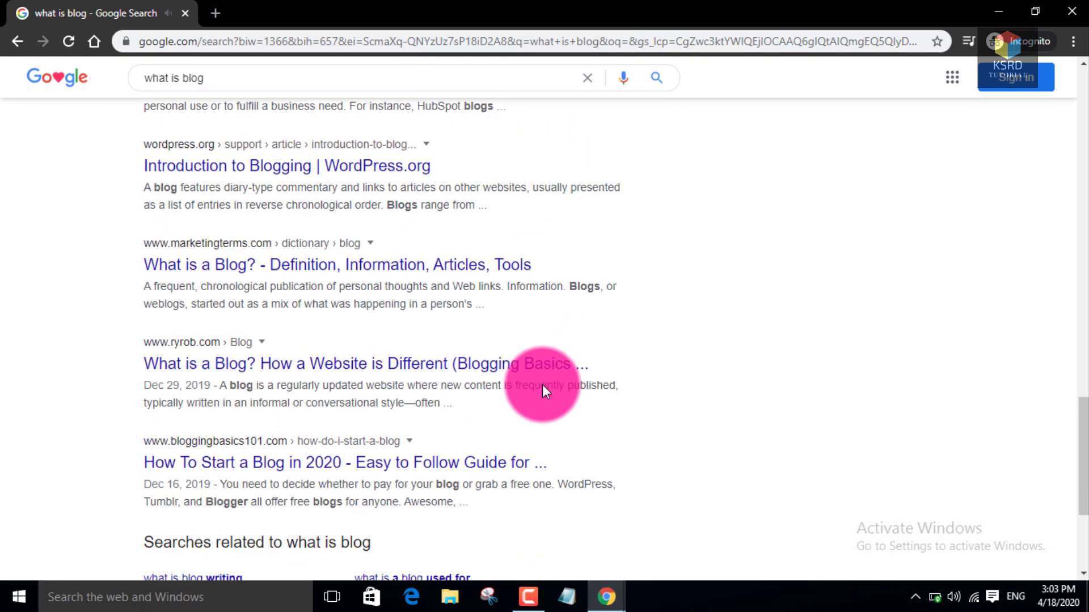
{"action": "scroll", "coordinate": [542, 385], "scroll_direction": "up", "scroll_amount": 12}
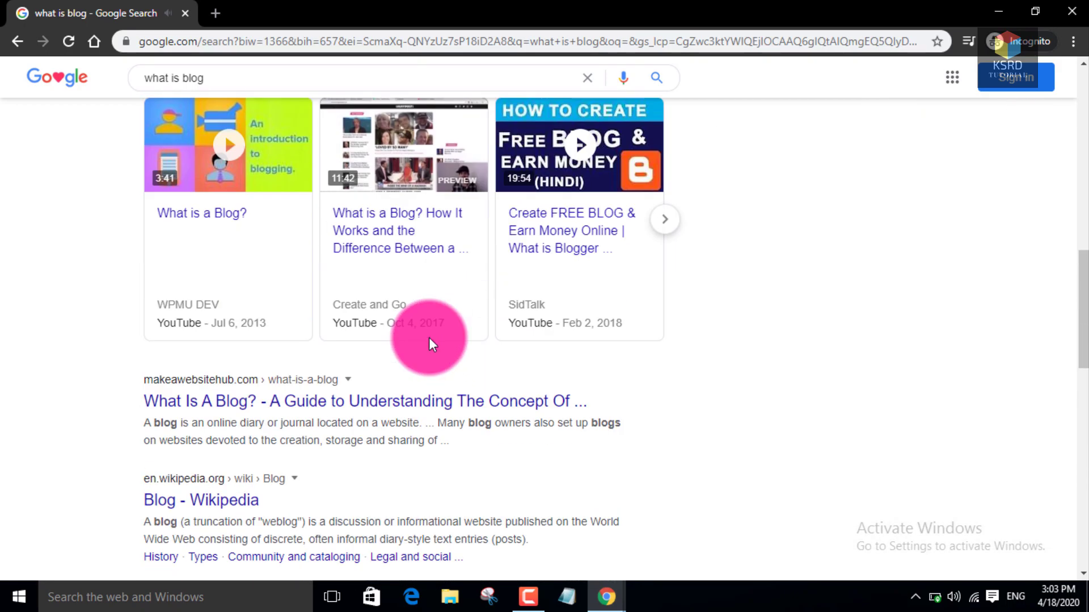
{"action": "scroll", "coordinate": [429, 338], "scroll_direction": "up", "scroll_amount": 8}
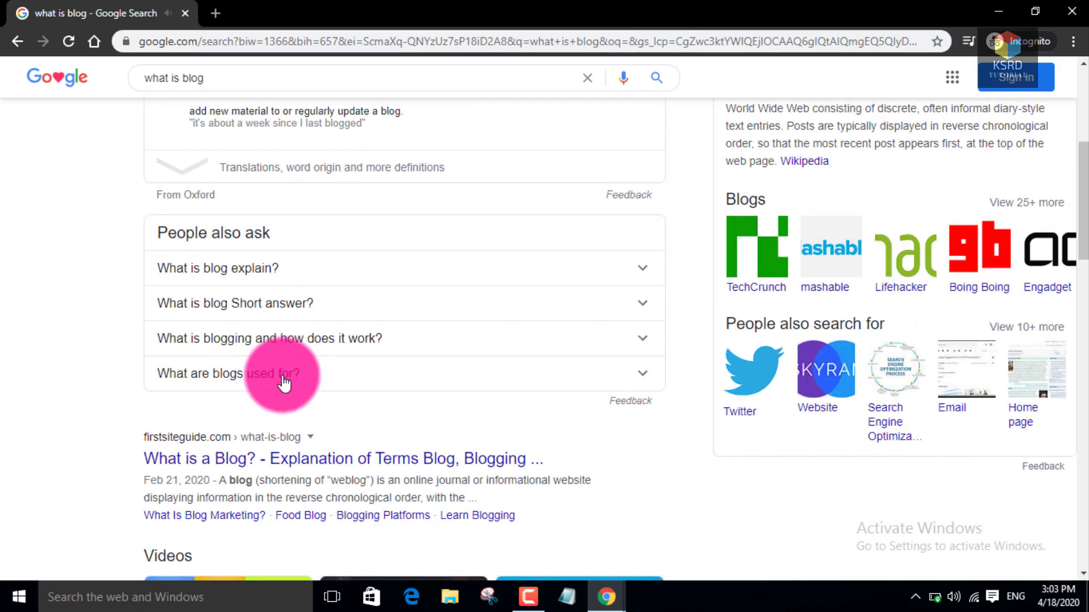
{"action": "left_click", "coordinate": [283, 383]}
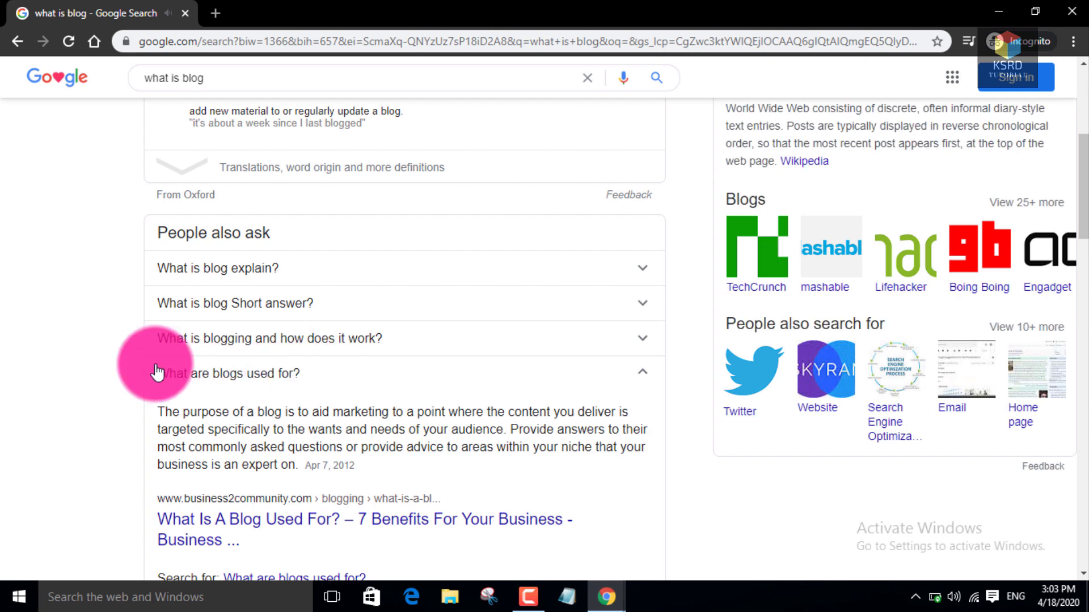
{"action": "mouse_move", "coordinate": [120, 352]}
{"action": "left_mouse_down"}
{"action": "mouse_move", "coordinate": [401, 426]}
{"action": "mouse_move", "coordinate": [410, 408]}
{"action": "left_mouse_up"}
{"action": "key", "text": "Escape"}
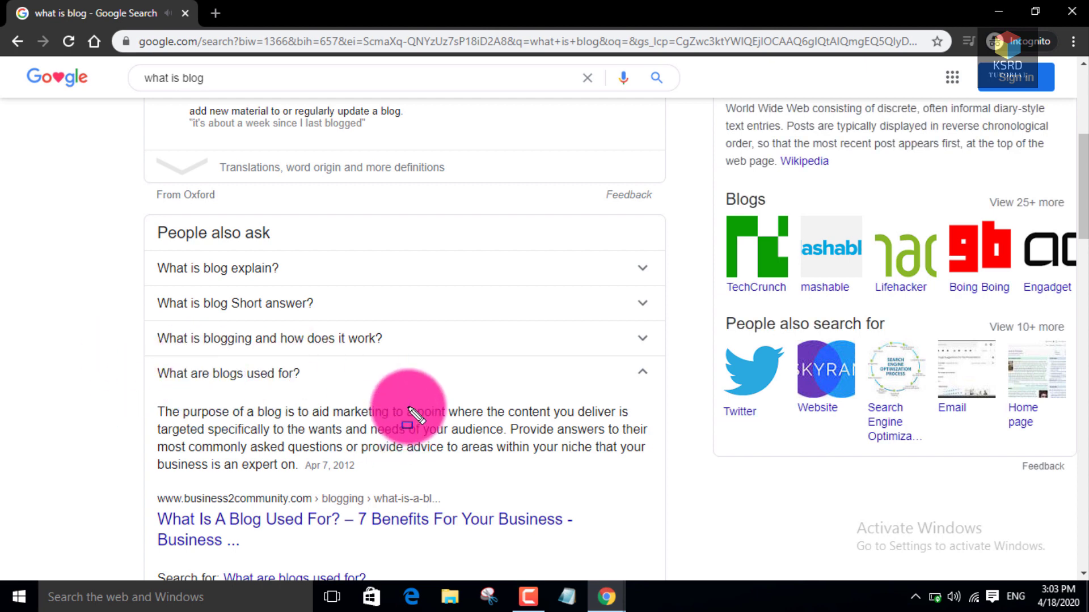
{"action": "scroll", "coordinate": [404, 406], "scroll_direction": "down", "scroll_amount": 4}
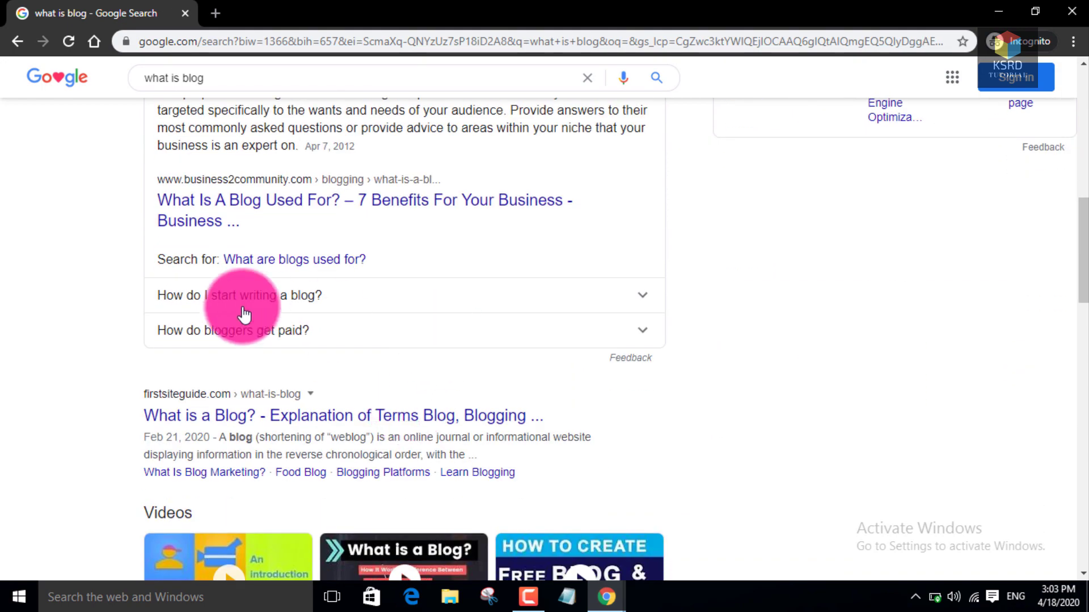
{"action": "left_click", "coordinate": [287, 262]}
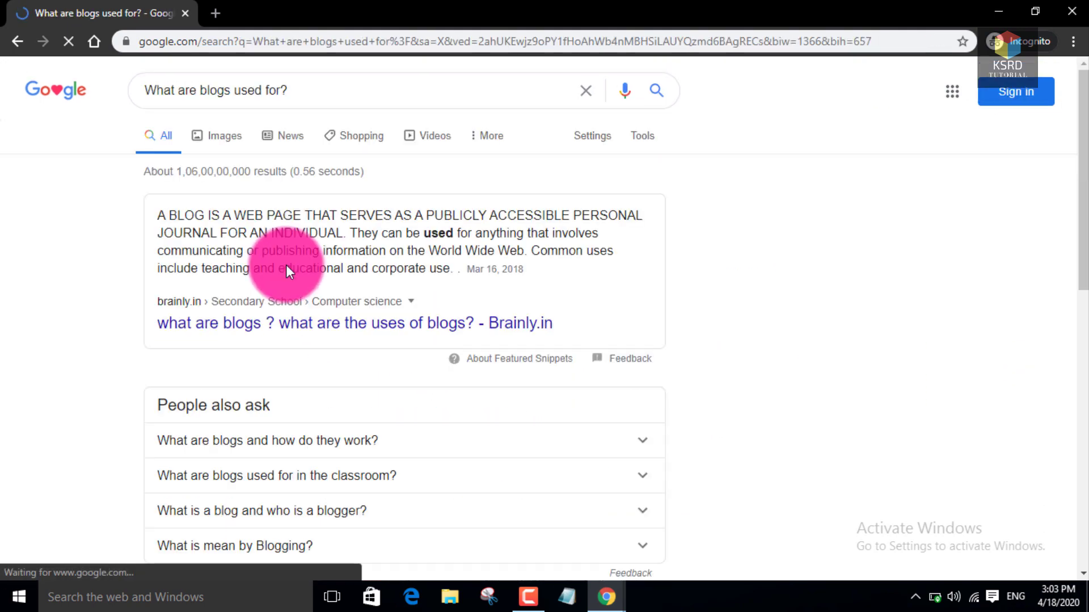
Outline the Q&A on Google section, its "What is Blogging?" question and that card's answers link, and clear the markings
{"action": "scroll", "coordinate": [287, 293], "scroll_direction": "down", "scroll_amount": 5}
{"action": "scroll", "coordinate": [301, 325], "scroll_direction": "up", "scroll_amount": 2}
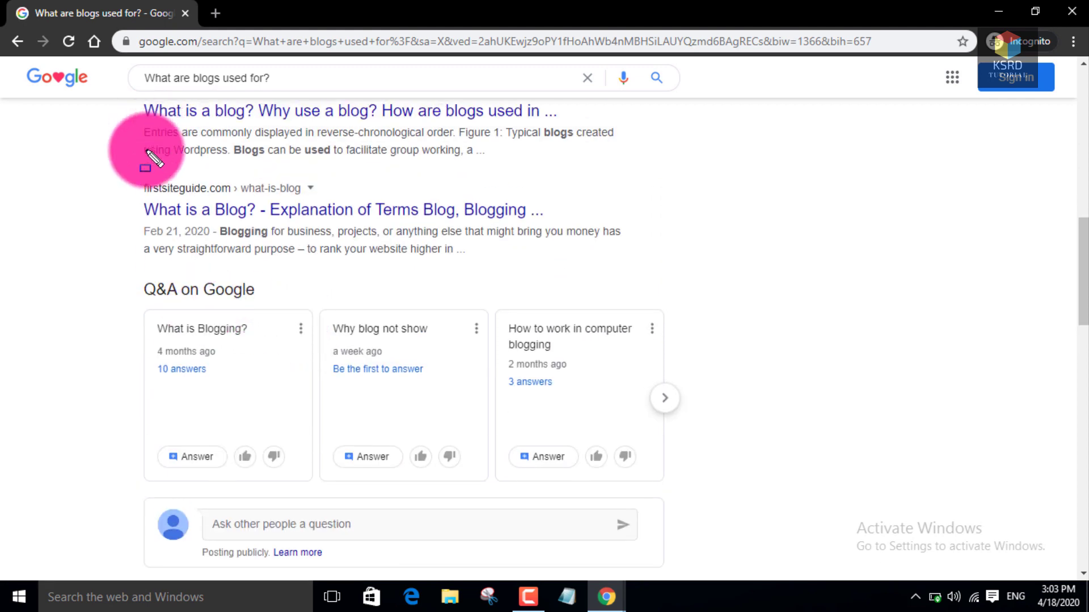
{"action": "mouse_move", "coordinate": [125, 261]}
{"action": "left_mouse_down"}
{"action": "mouse_move", "coordinate": [724, 440]}
{"action": "mouse_move", "coordinate": [687, 414]}
{"action": "left_mouse_up"}
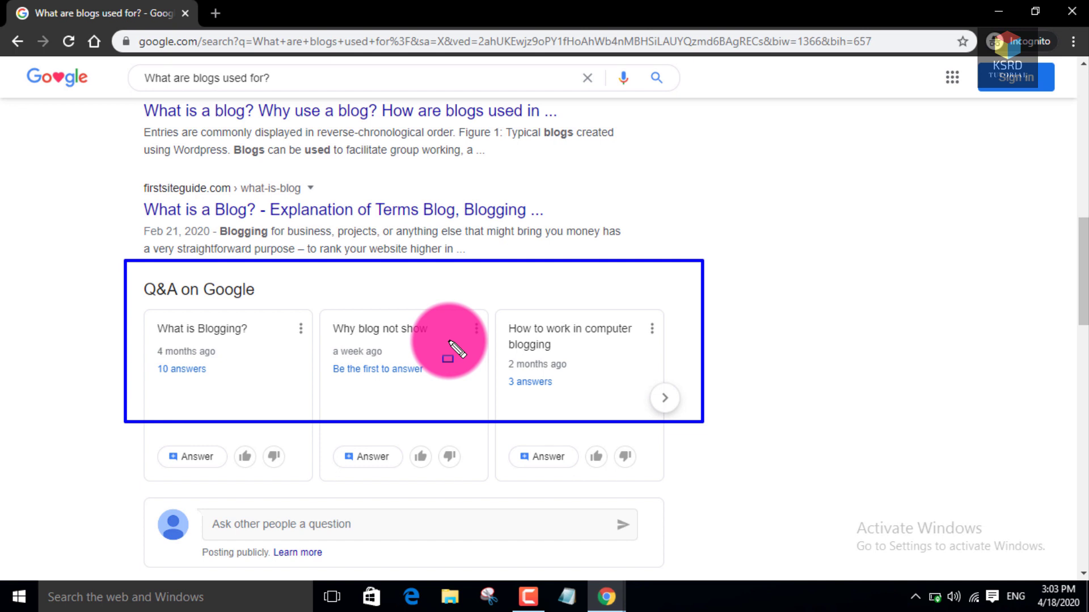
{"action": "left_click", "coordinate": [147, 305]}
{"action": "mouse_move", "coordinate": [185, 326]}
{"action": "left_mouse_down"}
{"action": "mouse_move", "coordinate": [267, 355]}
{"action": "mouse_move", "coordinate": [273, 344]}
{"action": "left_mouse_up"}
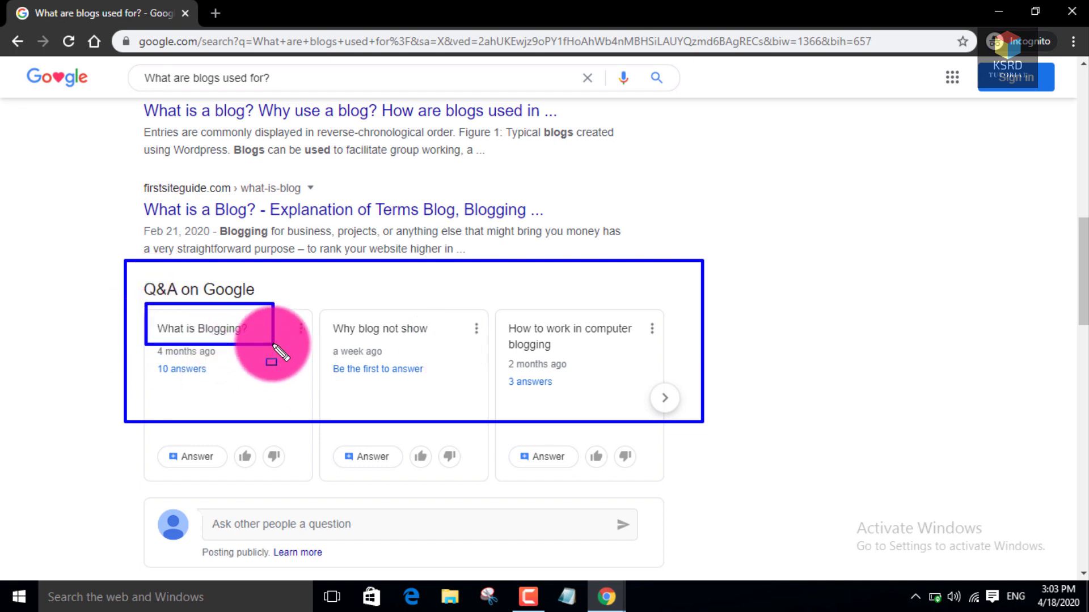
{"action": "mouse_move", "coordinate": [134, 345]}
{"action": "left_mouse_down"}
{"action": "mouse_move", "coordinate": [236, 401]}
{"action": "mouse_move", "coordinate": [235, 390]}
{"action": "left_mouse_up"}
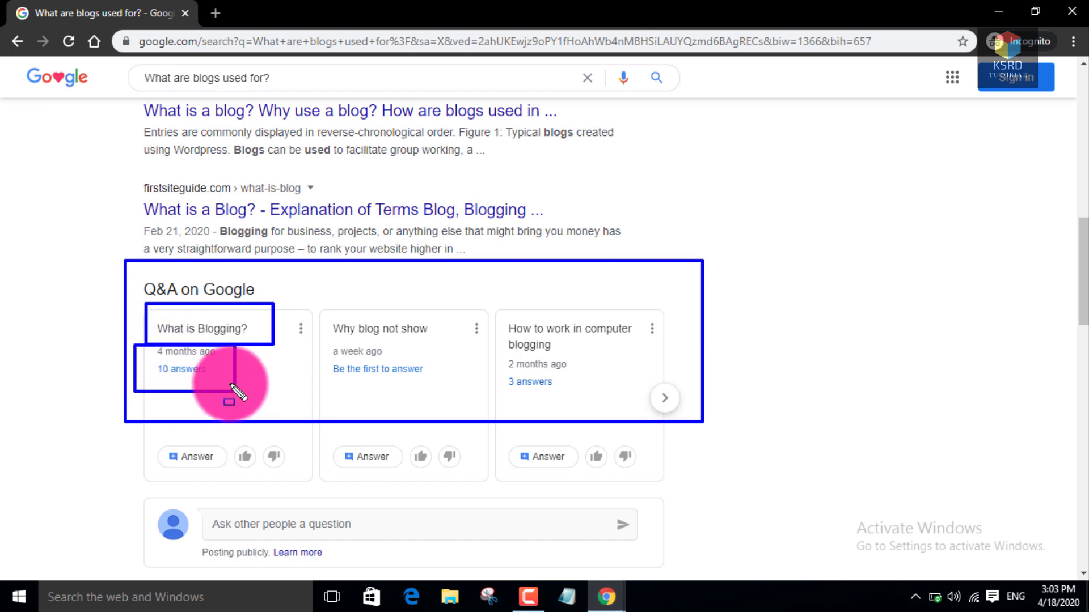
{"action": "key", "text": "Escape"}
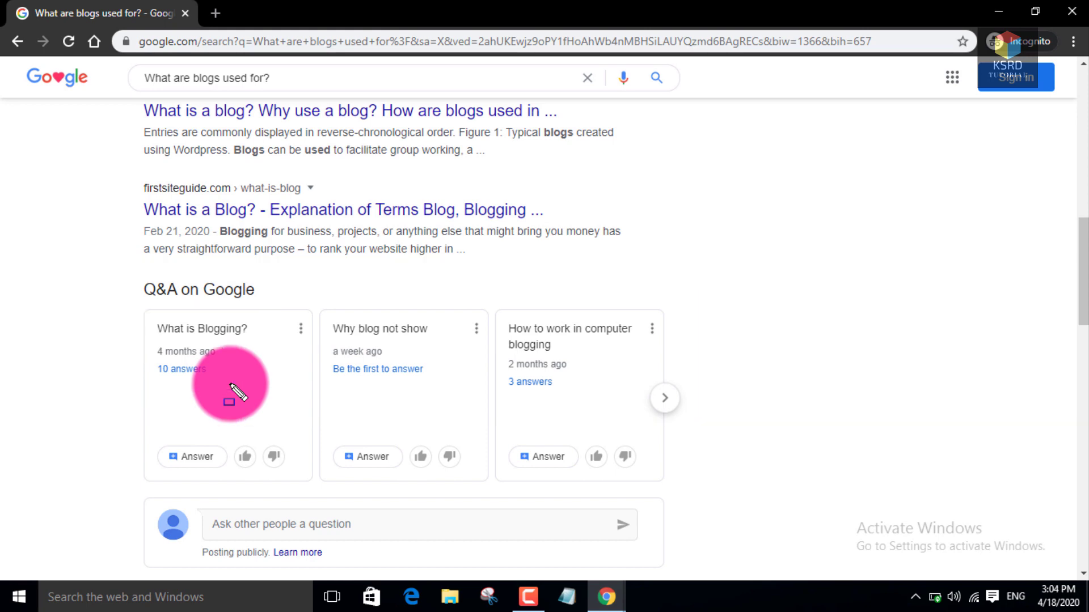
Open the "What is Blogging?" question under Q&A on Google and read through its answers down to the last one
{"action": "right_click", "coordinate": [231, 335]}
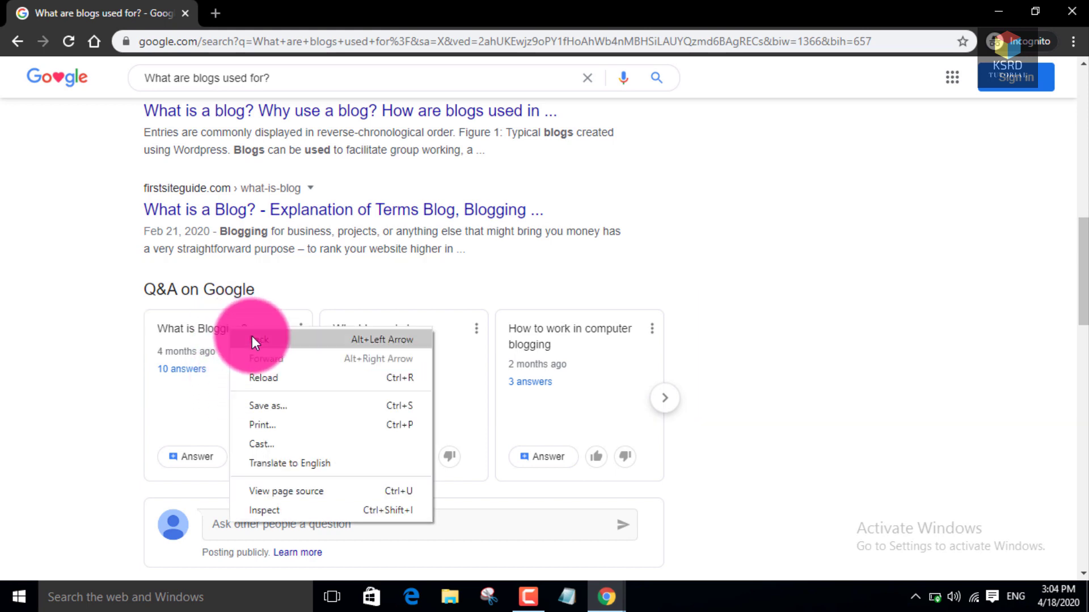
{"action": "left_click", "coordinate": [211, 336]}
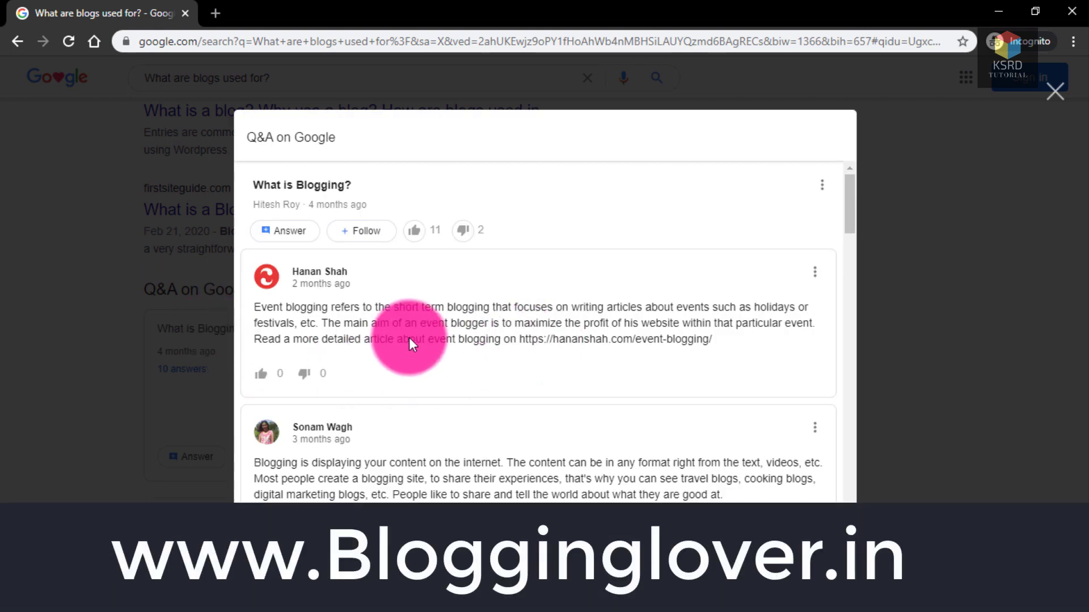
{"action": "scroll", "coordinate": [453, 357], "scroll_direction": "down", "scroll_amount": 4}
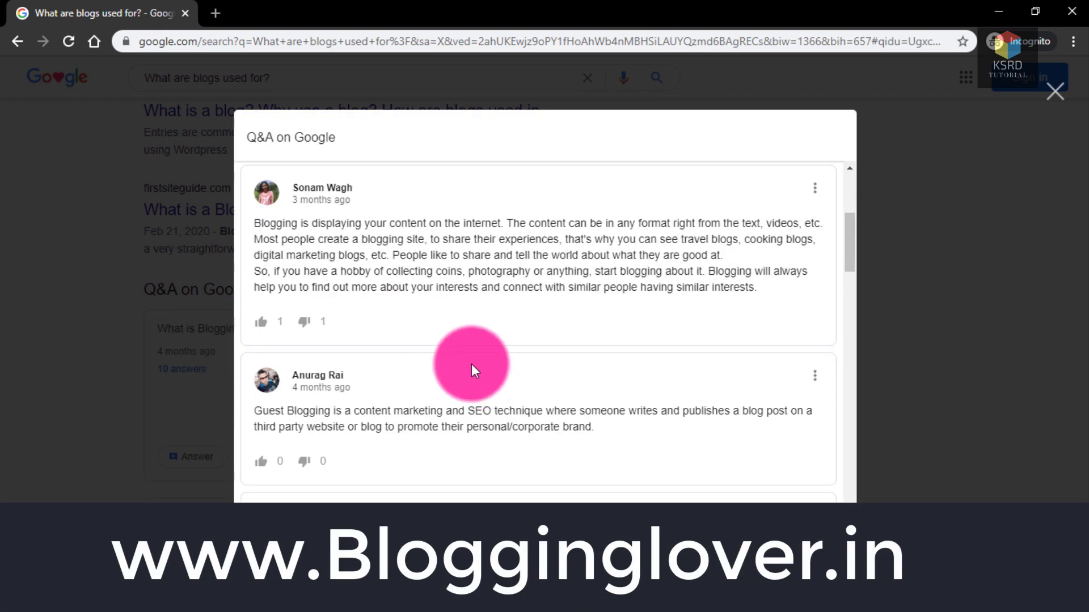
{"action": "scroll", "coordinate": [472, 366], "scroll_direction": "down", "scroll_amount": 3}
{"action": "scroll", "coordinate": [471, 369], "scroll_direction": "down", "scroll_amount": 3}
{"action": "scroll", "coordinate": [471, 369], "scroll_direction": "down", "scroll_amount": 8}
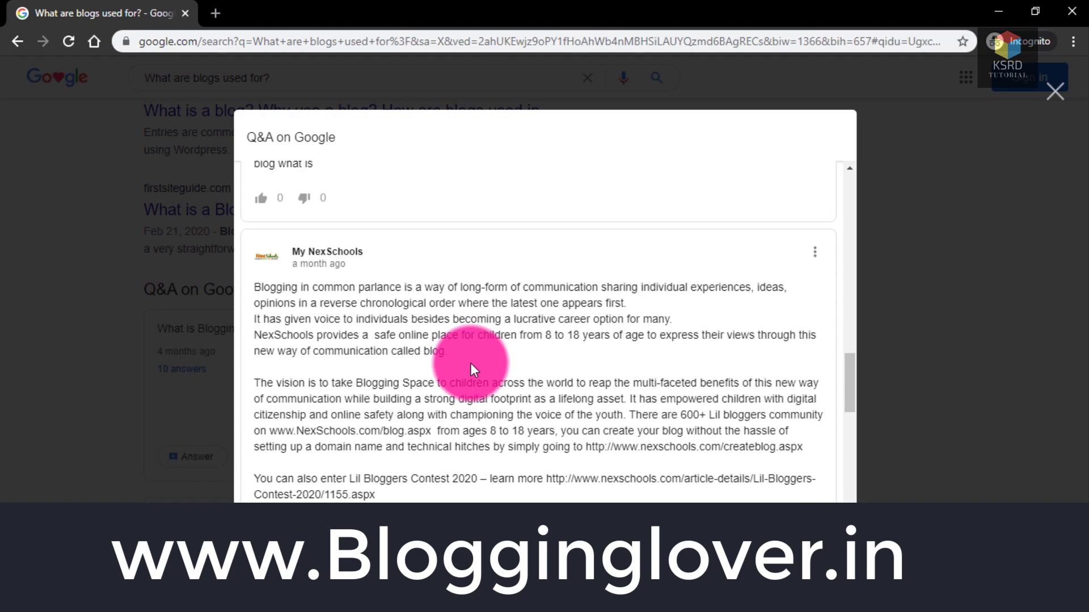
{"action": "scroll", "coordinate": [369, 316], "scroll_direction": "up", "scroll_amount": 5}
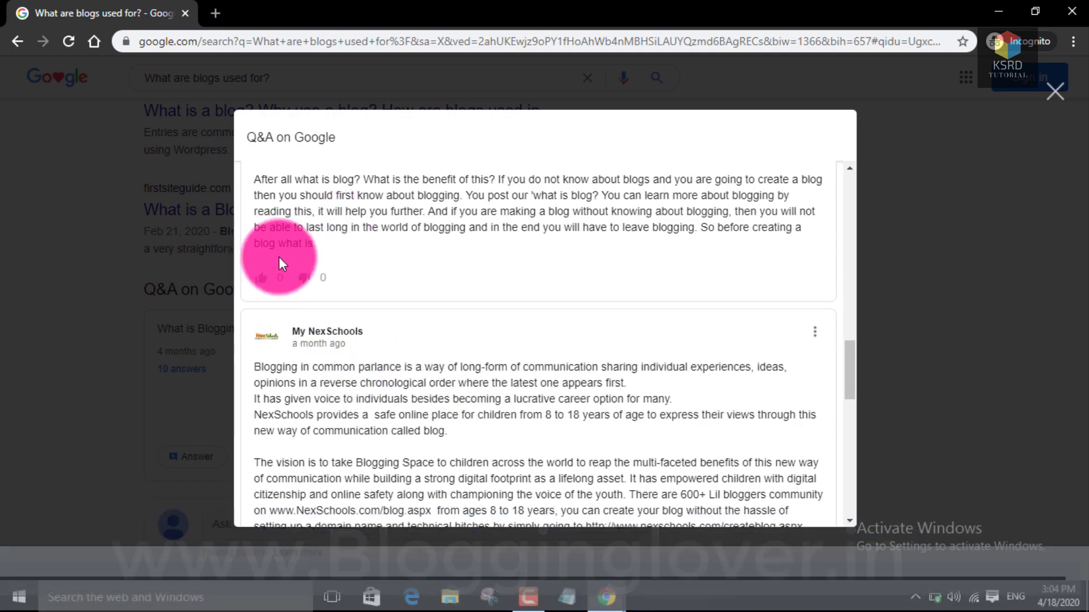
{"action": "scroll", "coordinate": [415, 308], "scroll_direction": "down", "scroll_amount": 8}
{"action": "scroll", "coordinate": [411, 320], "scroll_direction": "down", "scroll_amount": 5}
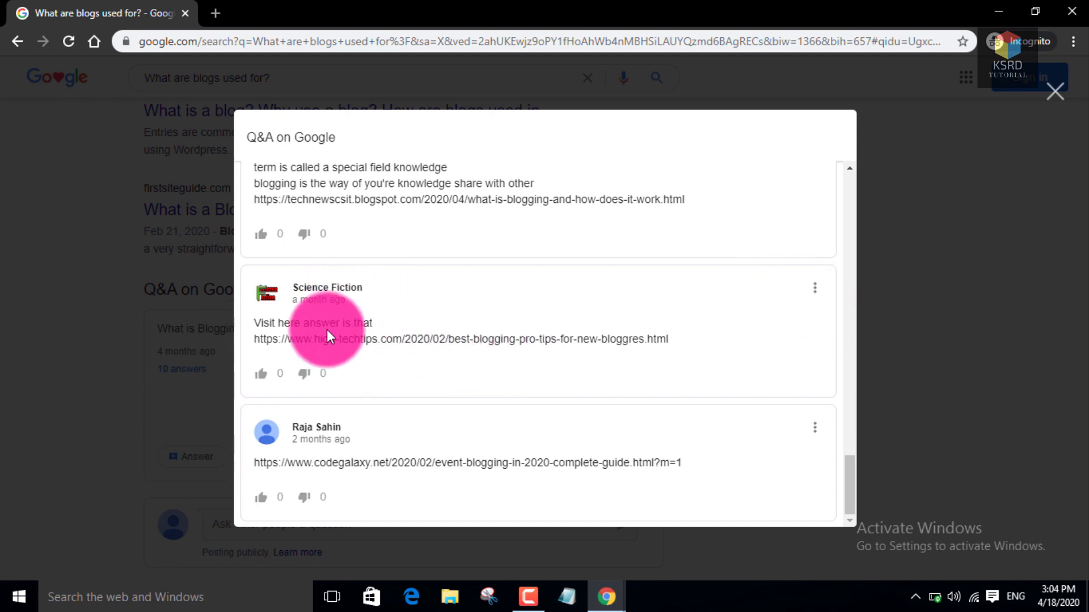
Highlight the website links given in the last two answers to "What is Blogging?" and clear the selection
{"action": "left_click_drag", "start_coordinate": [273, 338], "coordinate": [439, 340]}
{"action": "scroll", "coordinate": [512, 349], "scroll_direction": "up", "scroll_amount": 4}
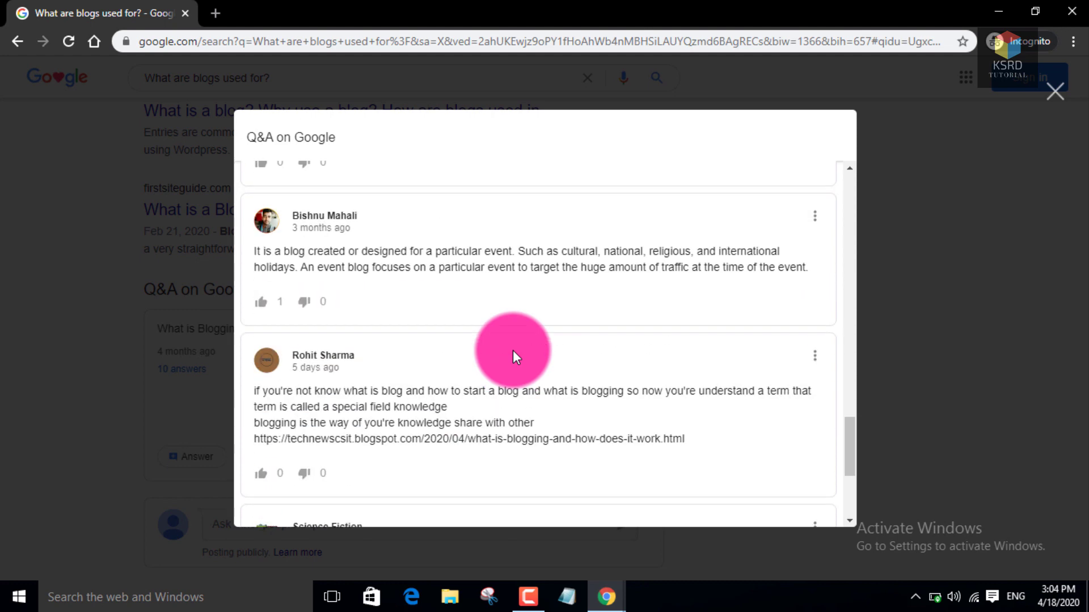
{"action": "scroll", "coordinate": [513, 349], "scroll_direction": "down", "scroll_amount": 4}
{"action": "left_click_drag", "start_coordinate": [626, 344], "coordinate": [465, 342]}
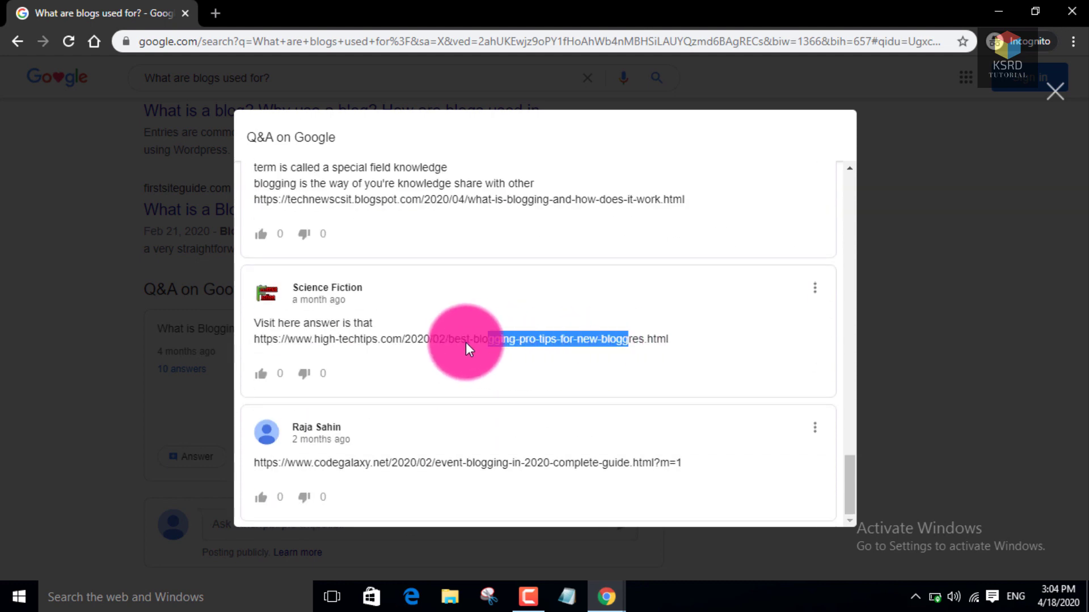
{"action": "left_click", "coordinate": [469, 358]}
{"action": "left_click_drag", "start_coordinate": [365, 463], "coordinate": [683, 471]}
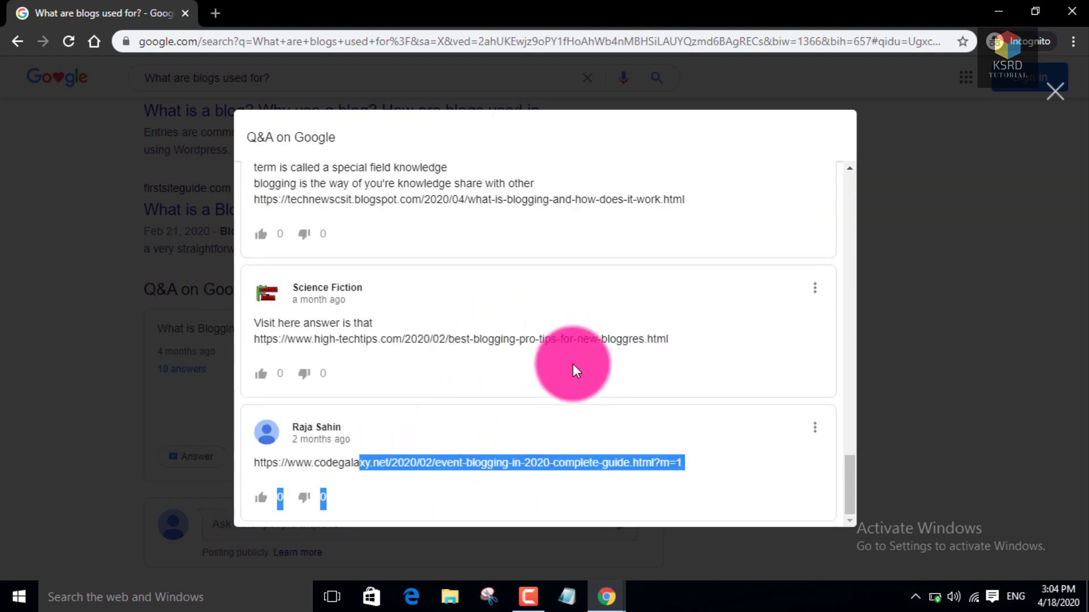
{"action": "left_click", "coordinate": [573, 364]}
Check the more-options menus of the question and its first answer, and return to the Q&A section in the search results
{"action": "scroll", "coordinate": [540, 369], "scroll_direction": "up", "scroll_amount": 15}
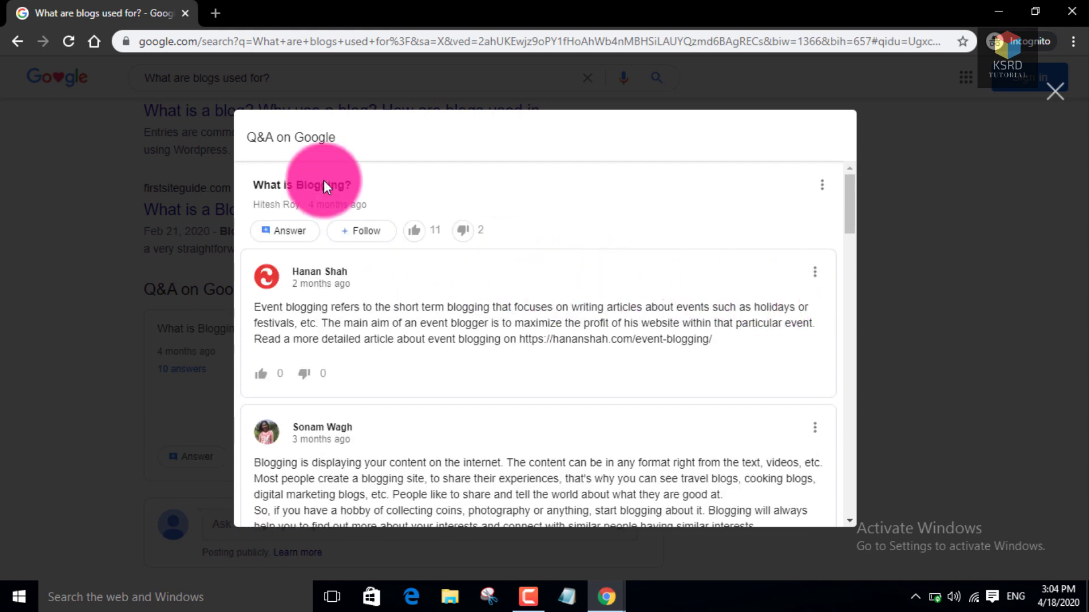
{"action": "left_click", "coordinate": [821, 185]}
{"action": "left_click", "coordinate": [815, 273]}
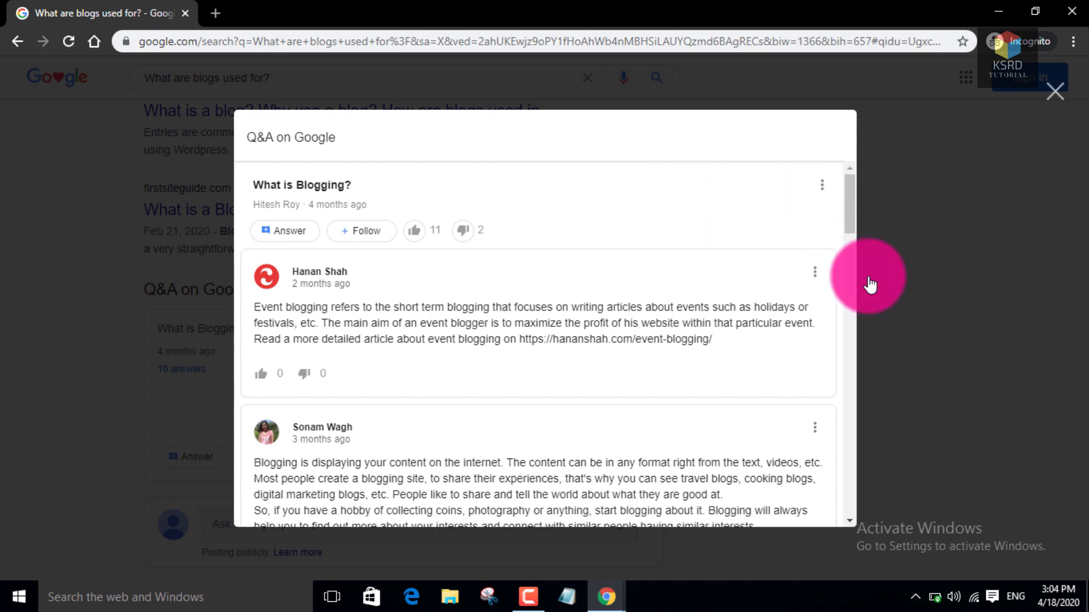
{"action": "left_click", "coordinate": [815, 272]}
{"action": "left_click", "coordinate": [713, 226]}
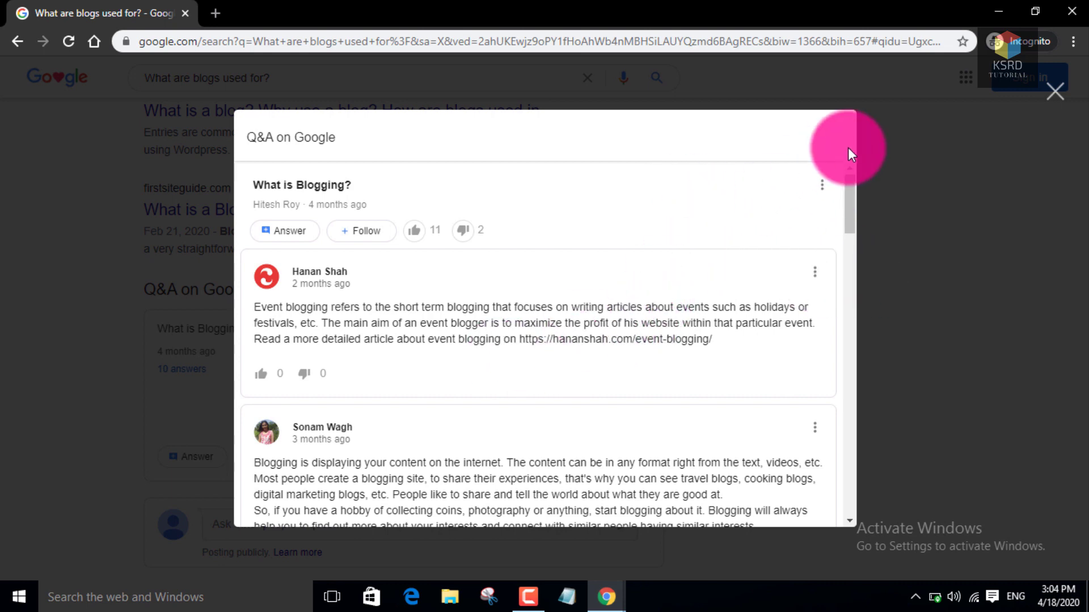
{"action": "left_click", "coordinate": [869, 145]}
{"action": "scroll", "coordinate": [710, 280], "scroll_direction": "up", "scroll_amount": 3}
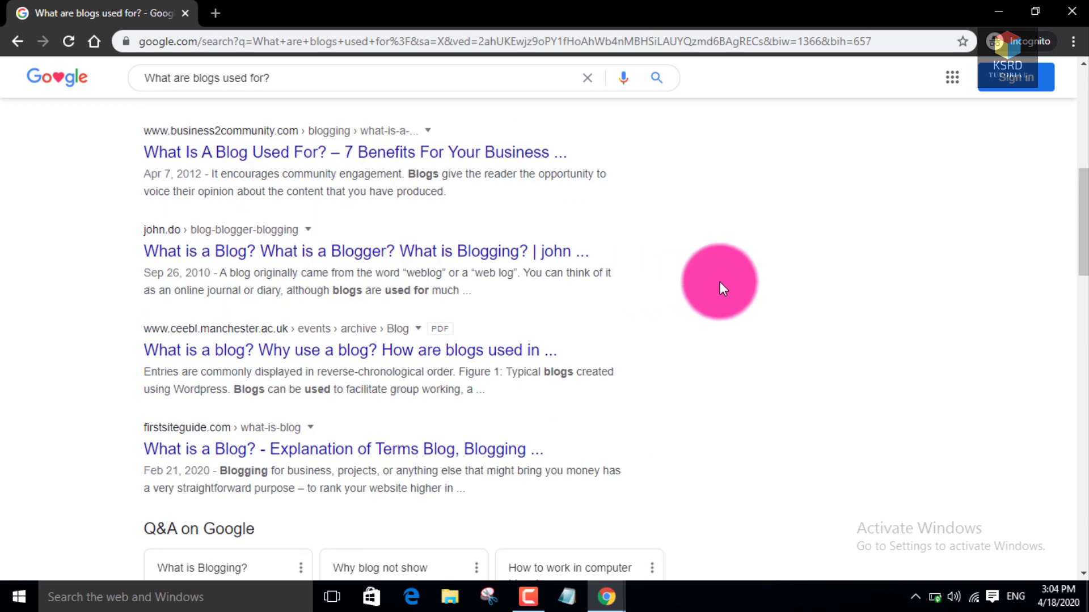
{"action": "scroll", "coordinate": [720, 282], "scroll_direction": "down", "scroll_amount": 3}
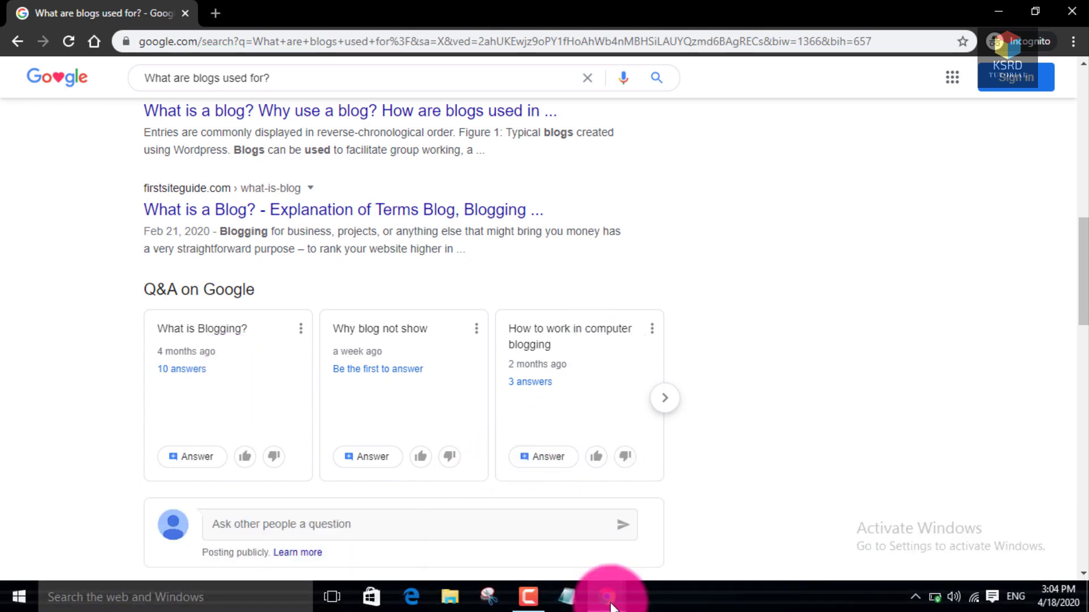
Switch to the Blogger posts page and outline the "Identify Content Gaps Online with Question Hub" banner with a rectangle
{"action": "mouse_move", "coordinate": [607, 598]}
{"action": "left_click", "coordinate": [535, 519]}
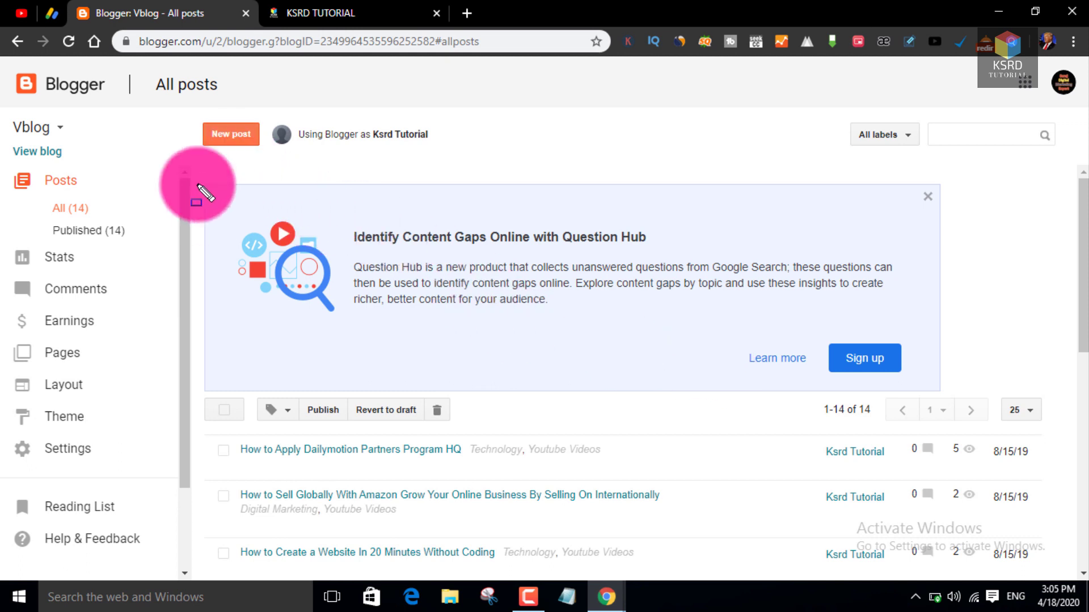
{"action": "mouse_move", "coordinate": [203, 183]}
{"action": "left_mouse_down"}
{"action": "mouse_move", "coordinate": [993, 370]}
{"action": "mouse_move", "coordinate": [937, 394]}
{"action": "mouse_move", "coordinate": [941, 385]}
{"action": "left_mouse_up"}
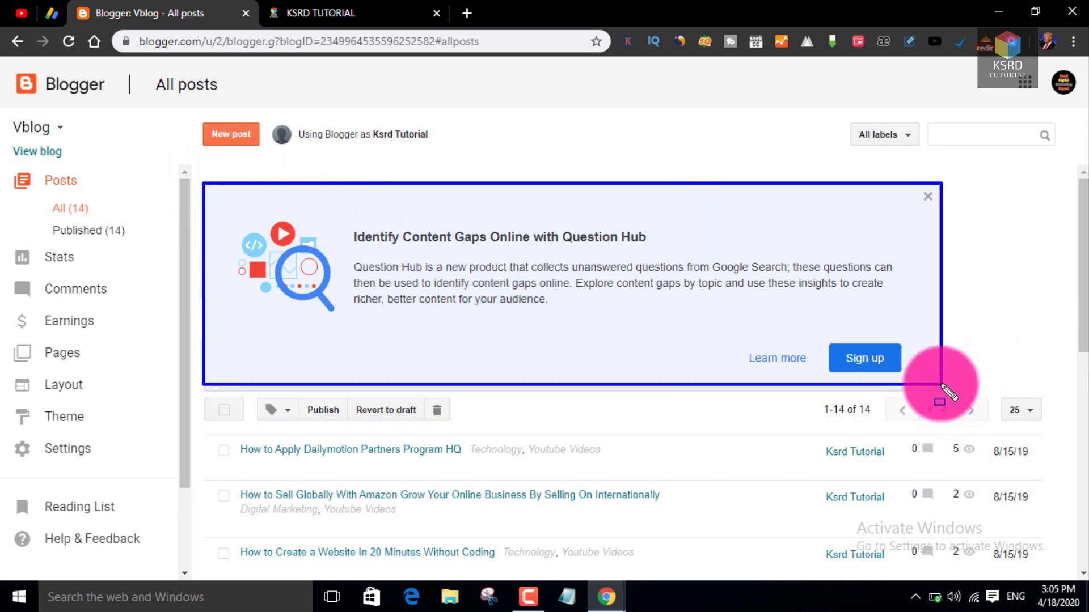
Start the Question Hub sign-up, point out the account list and allow access to the Google account
{"action": "left_click", "coordinate": [879, 362]}
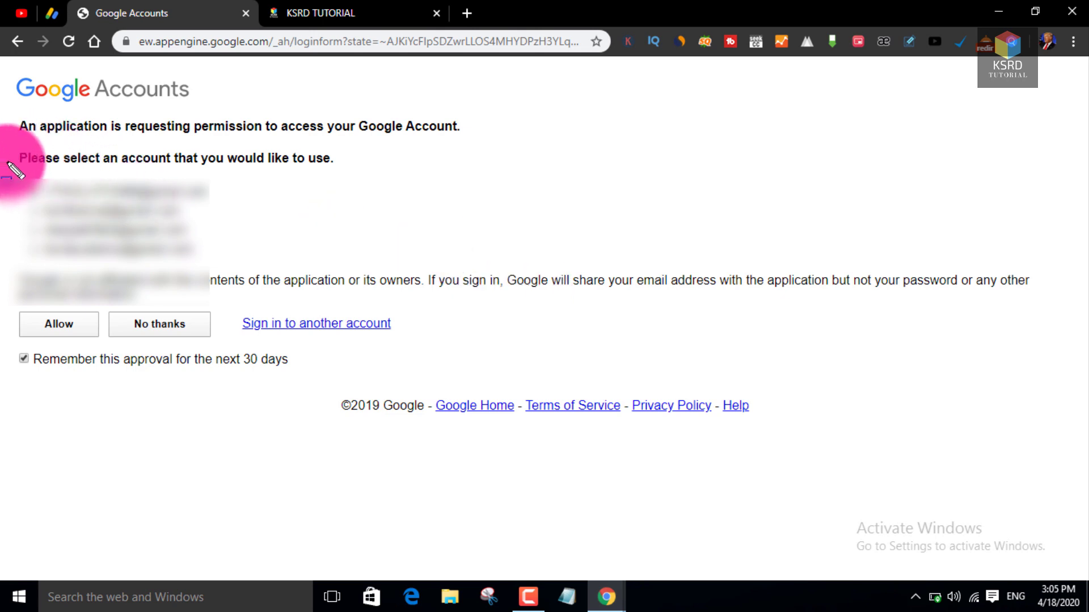
{"action": "mouse_move", "coordinate": [8, 163]}
{"action": "left_mouse_down"}
{"action": "mouse_move", "coordinate": [214, 237]}
{"action": "mouse_move", "coordinate": [245, 265]}
{"action": "left_mouse_up"}
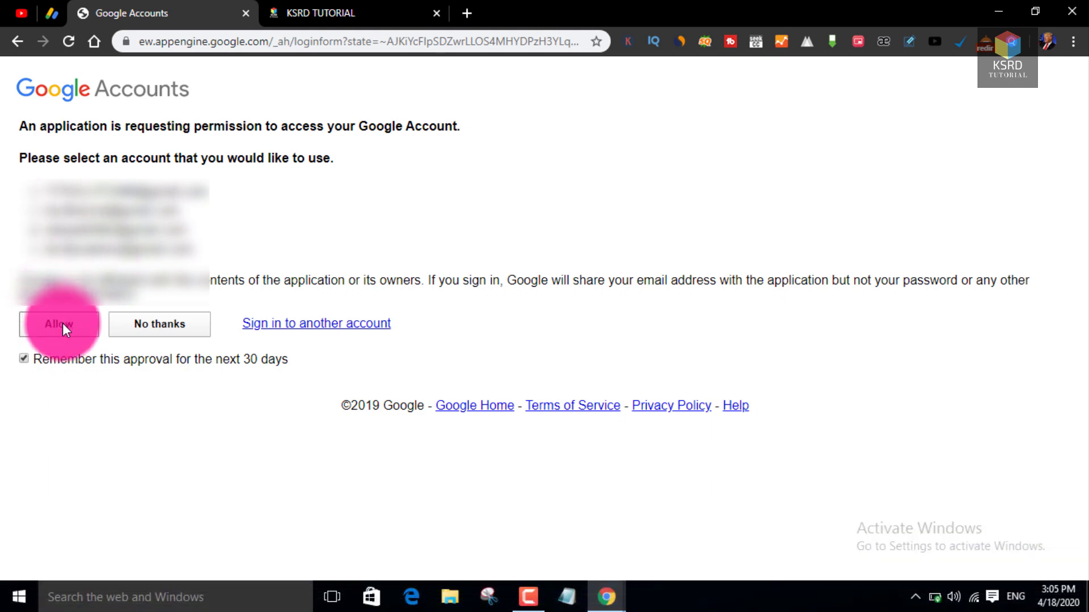
{"action": "left_click", "coordinate": [63, 323]}
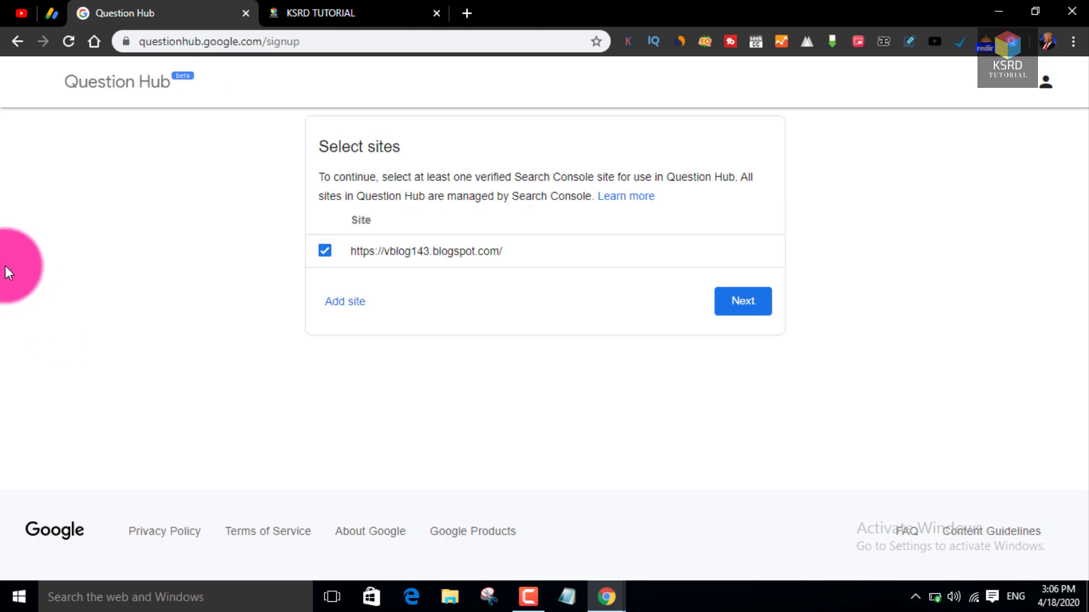
{"action": "mouse_move", "coordinate": [260, 181]}
{"action": "left_mouse_down"}
{"action": "mouse_move", "coordinate": [692, 360]}
{"action": "mouse_move", "coordinate": [796, 351]}
{"action": "left_mouse_up"}
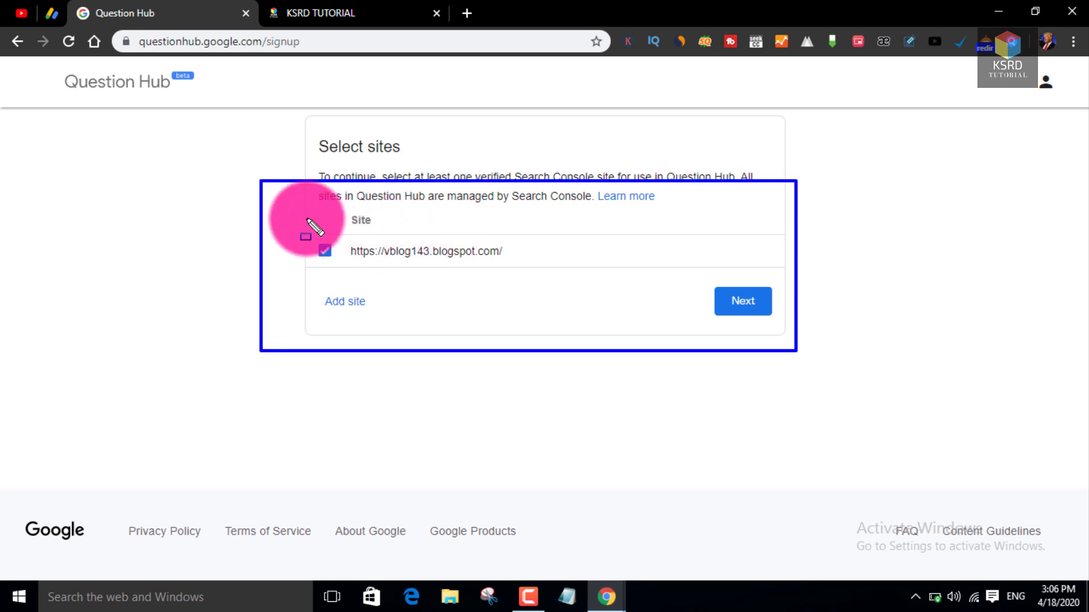
{"action": "left_click_drag", "start_coordinate": [294, 215], "coordinate": [540, 278]}
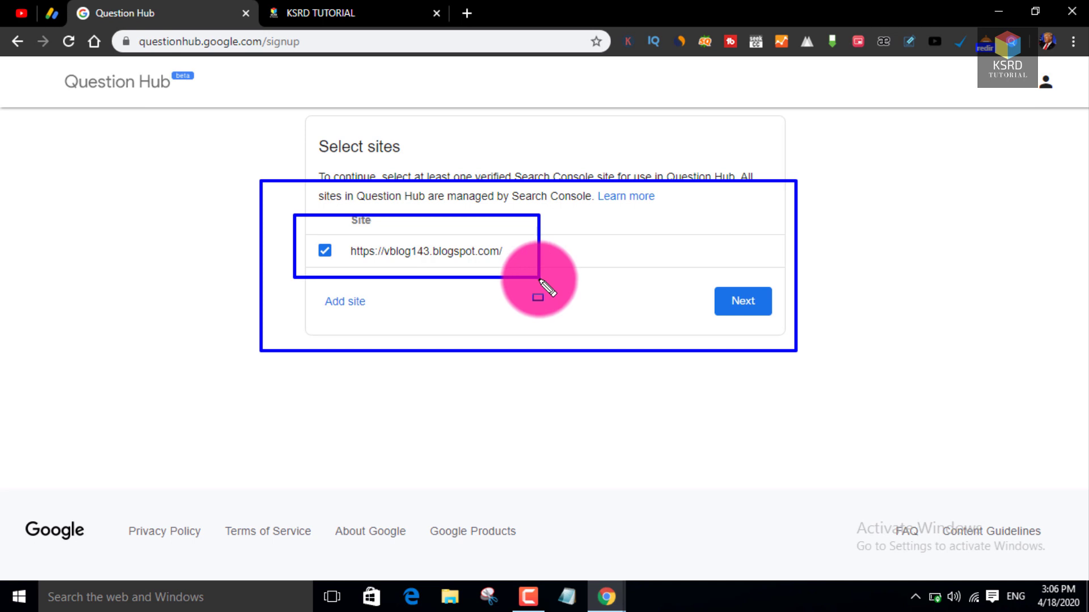
{"action": "key", "text": "Escape"}
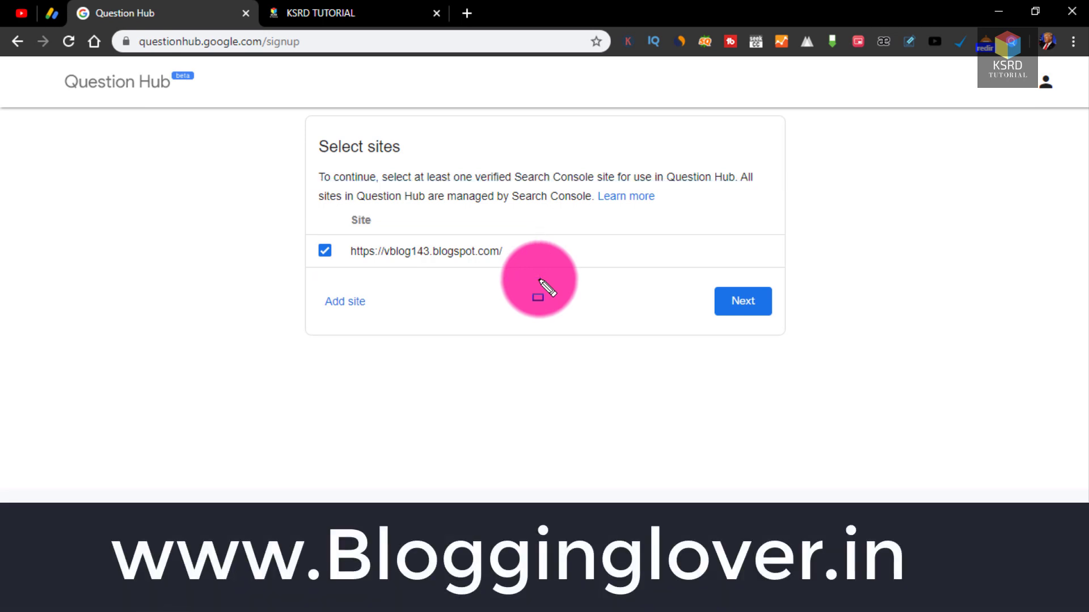
{"action": "left_click", "coordinate": [736, 301]}
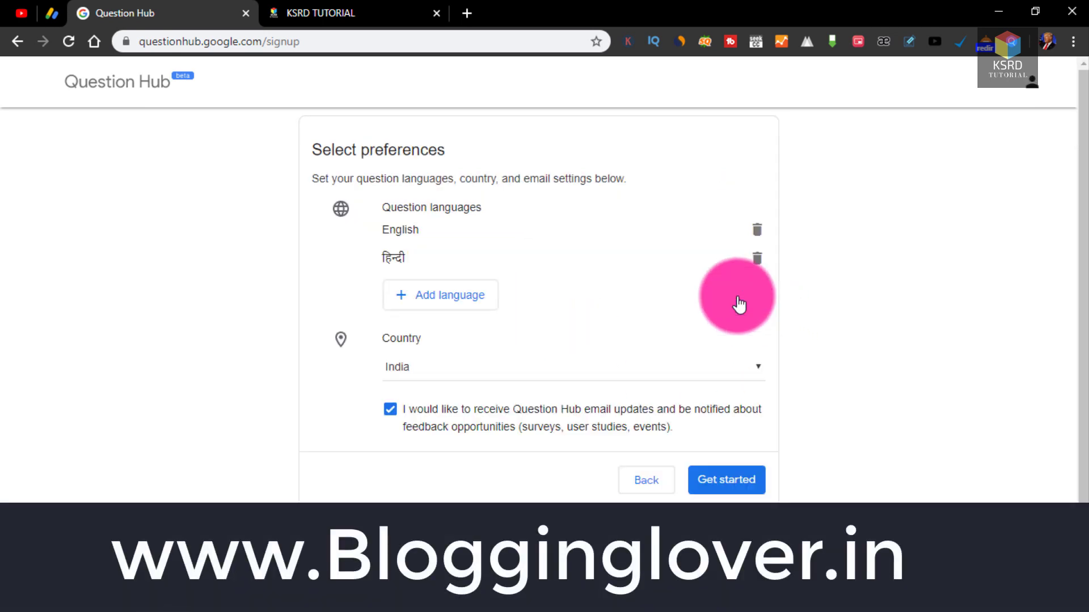
{"action": "scroll", "coordinate": [564, 207], "scroll_direction": "down", "scroll_amount": 1}
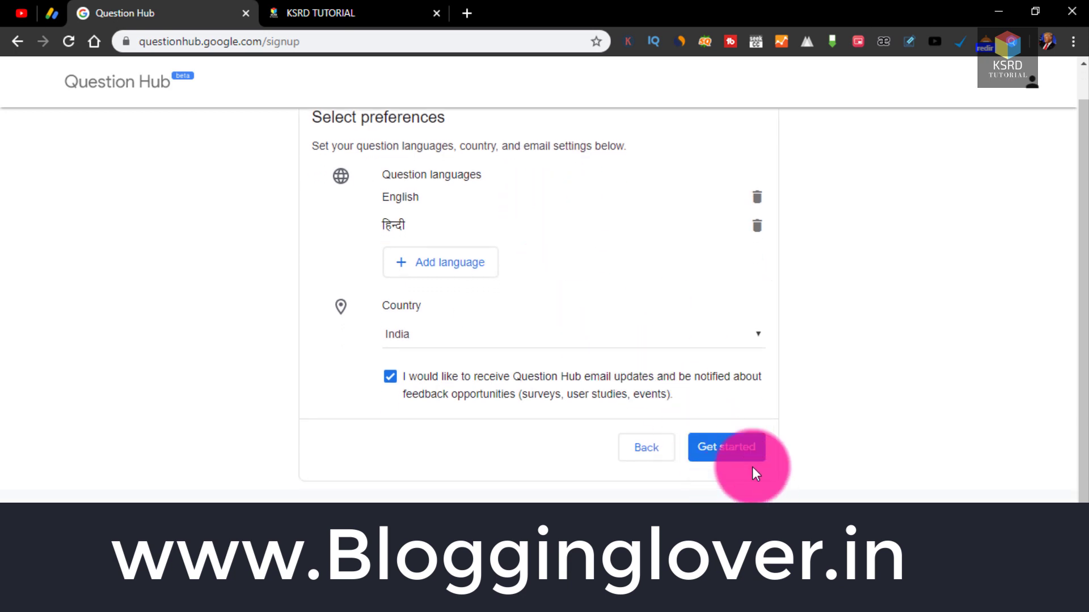
{"action": "left_click", "coordinate": [701, 448]}
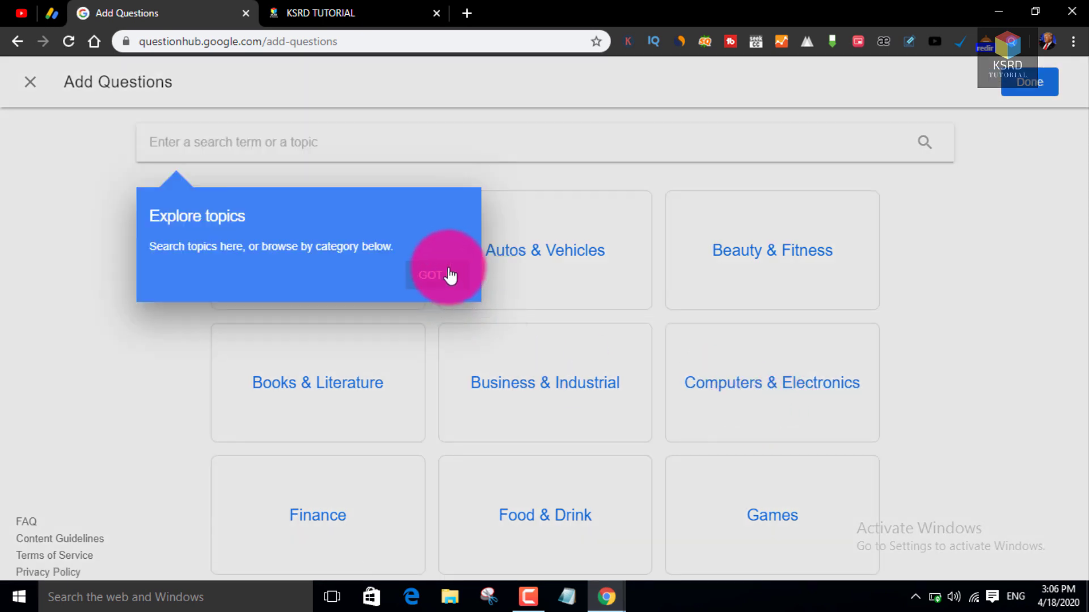
{"action": "left_click", "coordinate": [450, 276]}
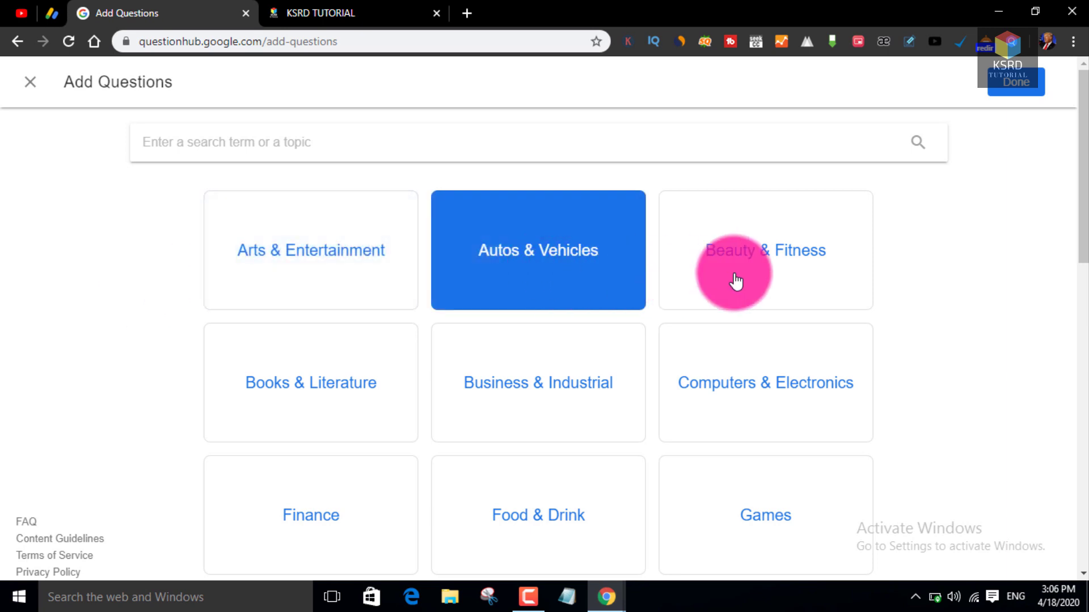
Examine the topic categories offered for adding questions, from Arts & Entertainment through Geography
{"action": "scroll", "coordinate": [759, 309], "scroll_direction": "down", "scroll_amount": 15}
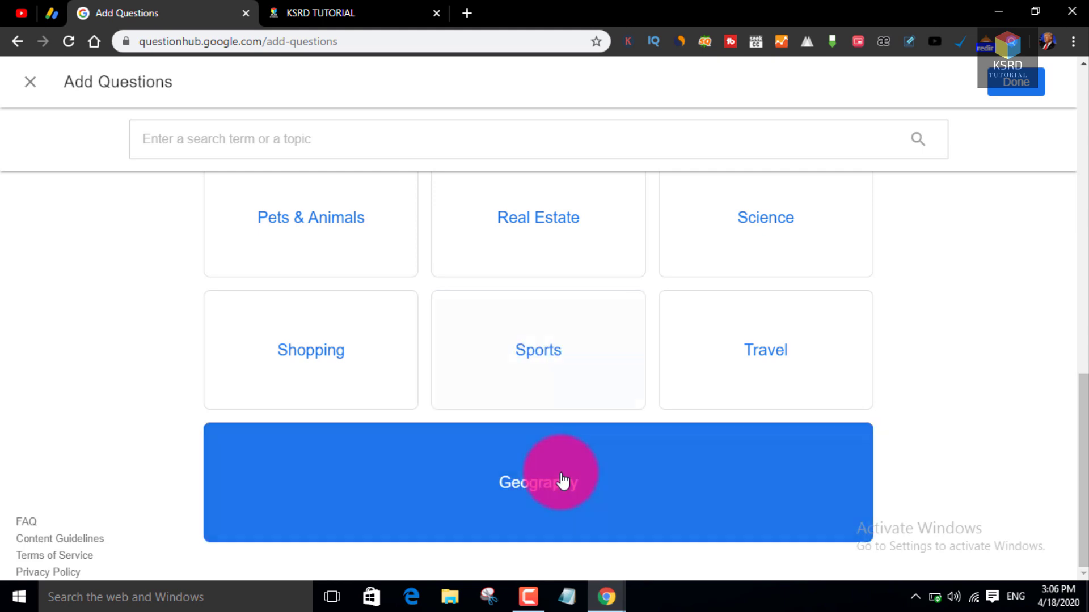
{"action": "scroll", "coordinate": [559, 479], "scroll_direction": "up", "scroll_amount": 9}
{"action": "scroll", "coordinate": [497, 439], "scroll_direction": "down", "scroll_amount": 3}
{"action": "scroll", "coordinate": [496, 438], "scroll_direction": "down", "scroll_amount": 2}
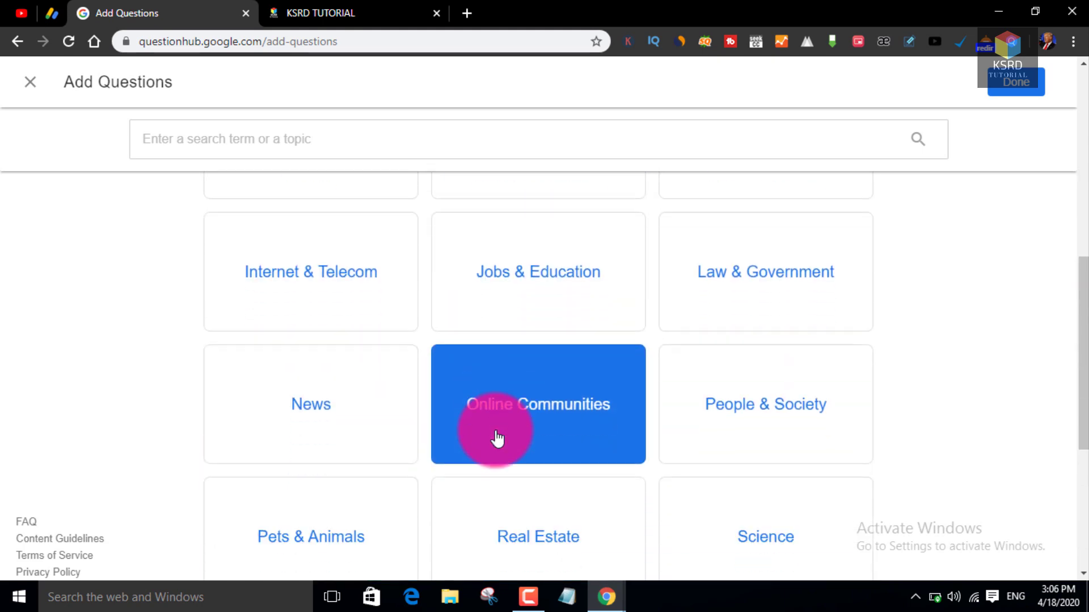
{"action": "scroll", "coordinate": [478, 430], "scroll_direction": "up", "scroll_amount": 2}
{"action": "scroll", "coordinate": [479, 430], "scroll_direction": "down", "scroll_amount": 3}
{"action": "scroll", "coordinate": [481, 431], "scroll_direction": "up", "scroll_amount": 3}
{"action": "scroll", "coordinate": [479, 431], "scroll_direction": "up", "scroll_amount": 3}
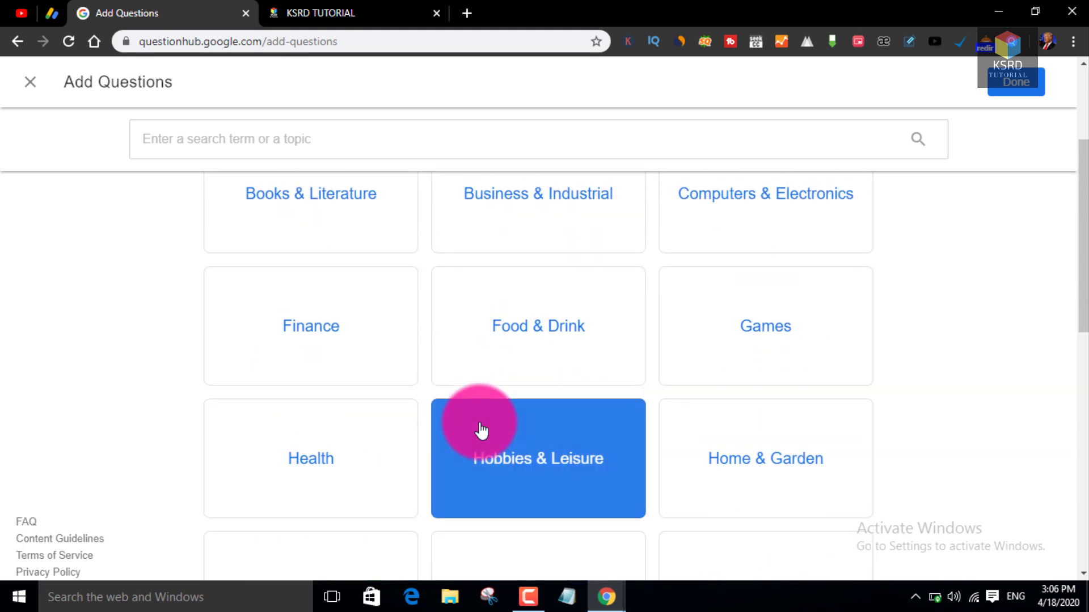
{"action": "scroll", "coordinate": [478, 430], "scroll_direction": "down", "scroll_amount": 2}
{"action": "scroll", "coordinate": [479, 430], "scroll_direction": "up", "scroll_amount": 3}
{"action": "scroll", "coordinate": [324, 338], "scroll_direction": "up", "scroll_amount": 2}
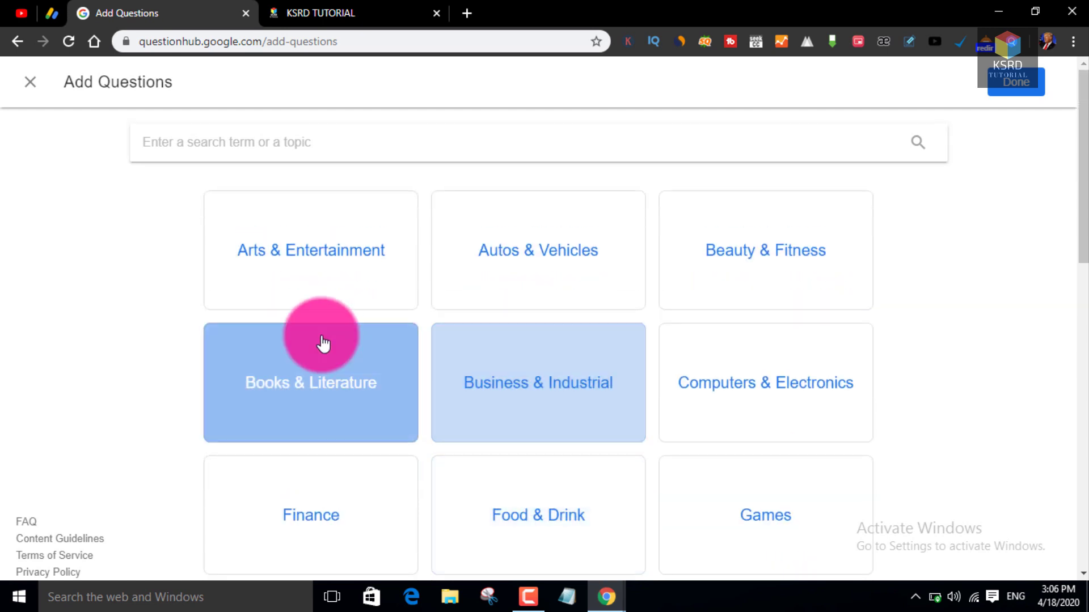
{"action": "scroll", "coordinate": [511, 414], "scroll_direction": "down", "scroll_amount": 5}
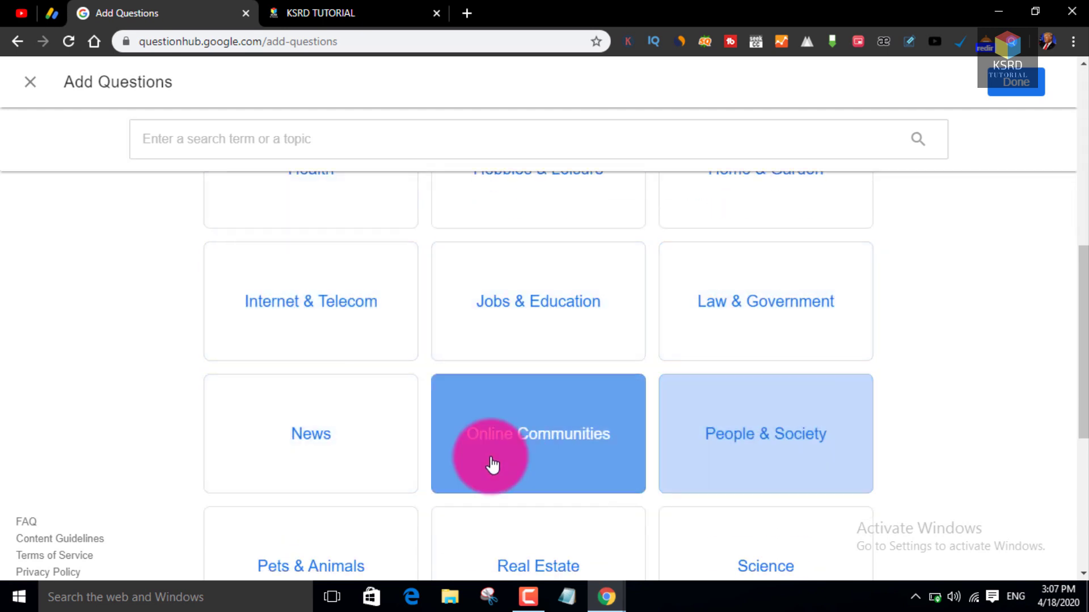
{"action": "scroll", "coordinate": [408, 470], "scroll_direction": "down", "scroll_amount": 3}
Open the People & Society category, dismiss the battery warning and the topic tip, and look through its topics
{"action": "left_click", "coordinate": [771, 309]}
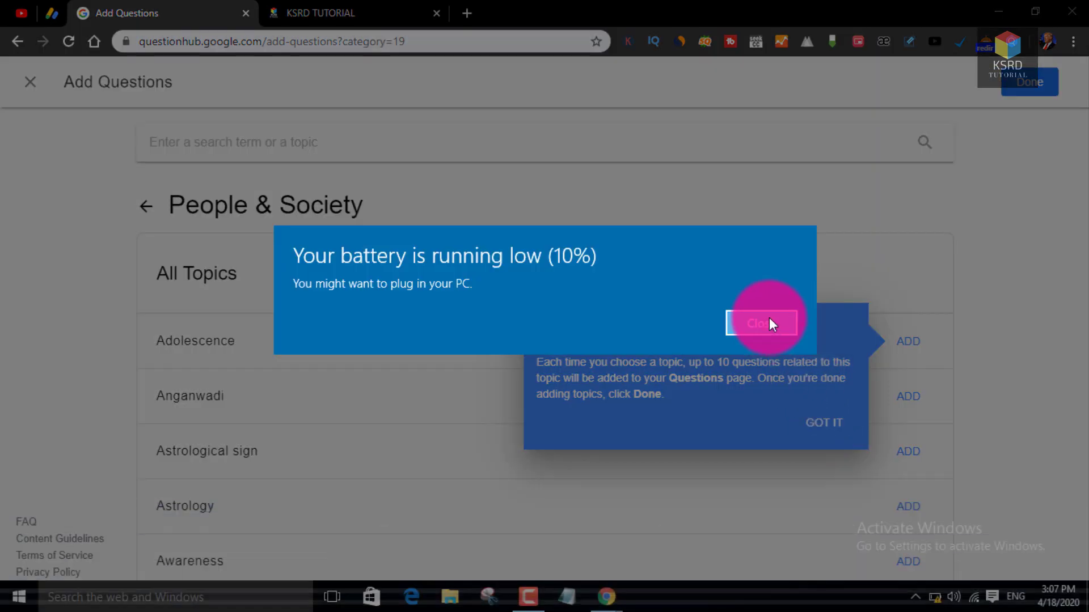
{"action": "left_click", "coordinate": [769, 322]}
{"action": "left_click", "coordinate": [838, 413]}
{"action": "scroll", "coordinate": [930, 295], "scroll_direction": "down", "scroll_amount": 3}
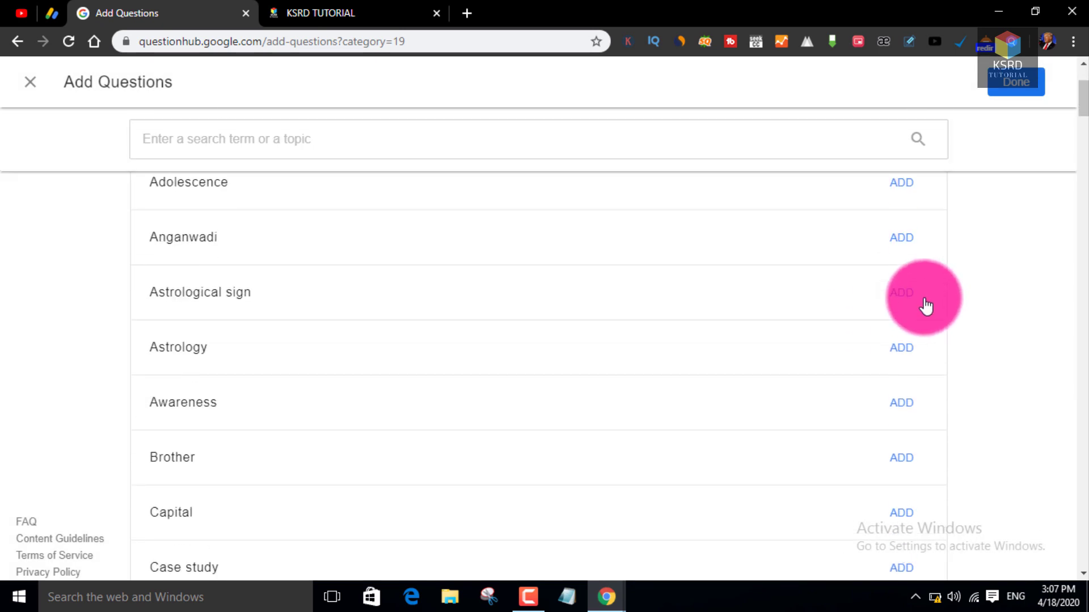
{"action": "left_click", "coordinate": [925, 300]}
{"action": "scroll", "coordinate": [794, 354], "scroll_direction": "up", "scroll_amount": 2}
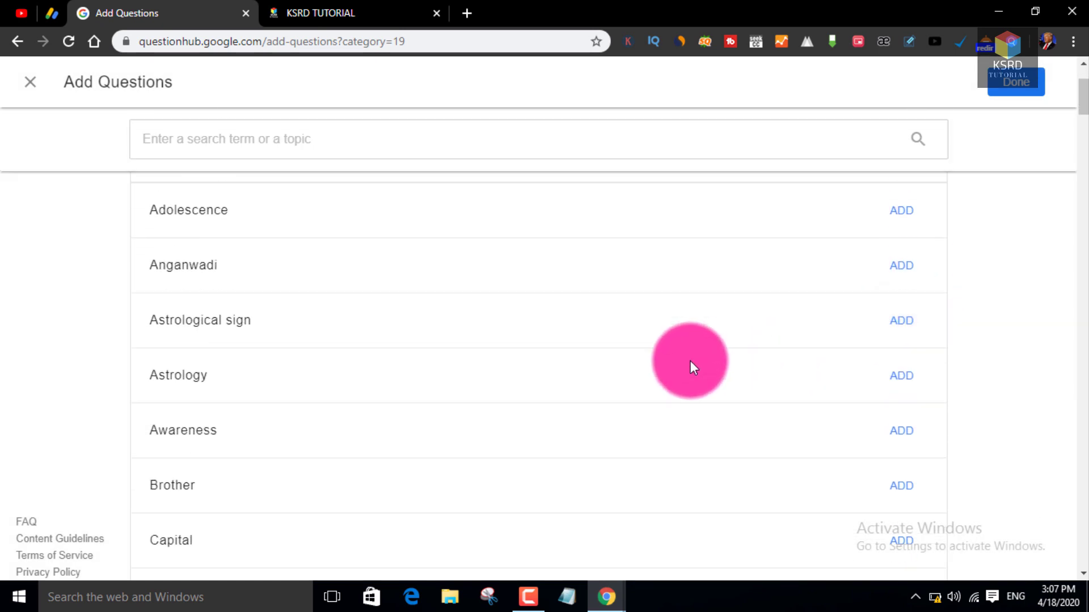
{"action": "scroll", "coordinate": [199, 280], "scroll_direction": "up", "scroll_amount": 2}
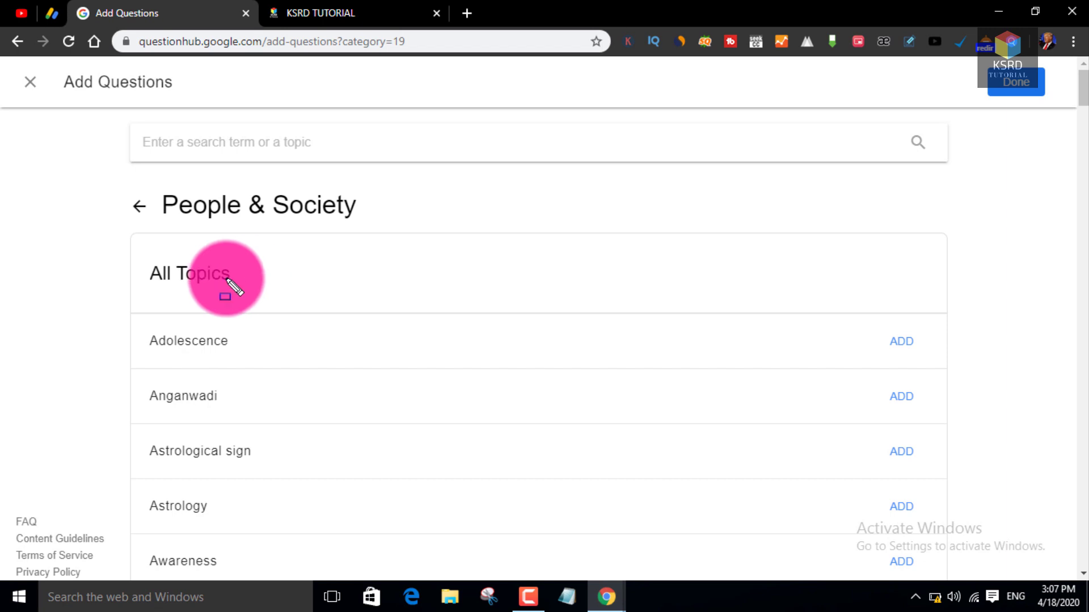
Outline the All Topics heading with a rectangle and look through the People & Society topics as far as Error
{"action": "left_click_drag", "start_coordinate": [125, 224], "coordinate": [305, 307]}
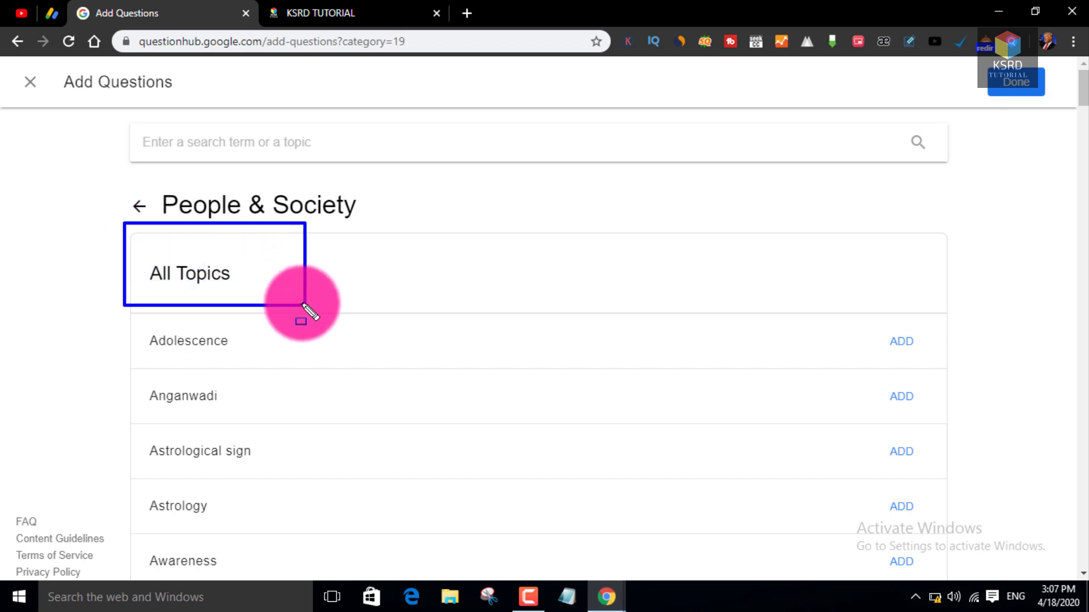
{"action": "scroll", "coordinate": [304, 309], "scroll_direction": "down", "scroll_amount": 15}
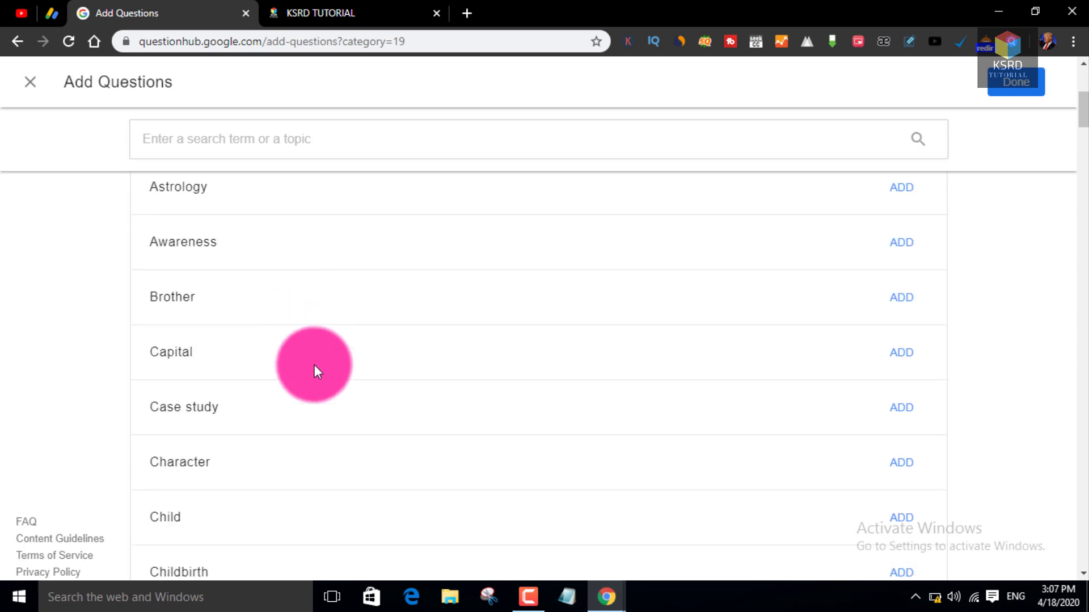
{"action": "scroll", "coordinate": [349, 404], "scroll_direction": "down", "scroll_amount": 3}
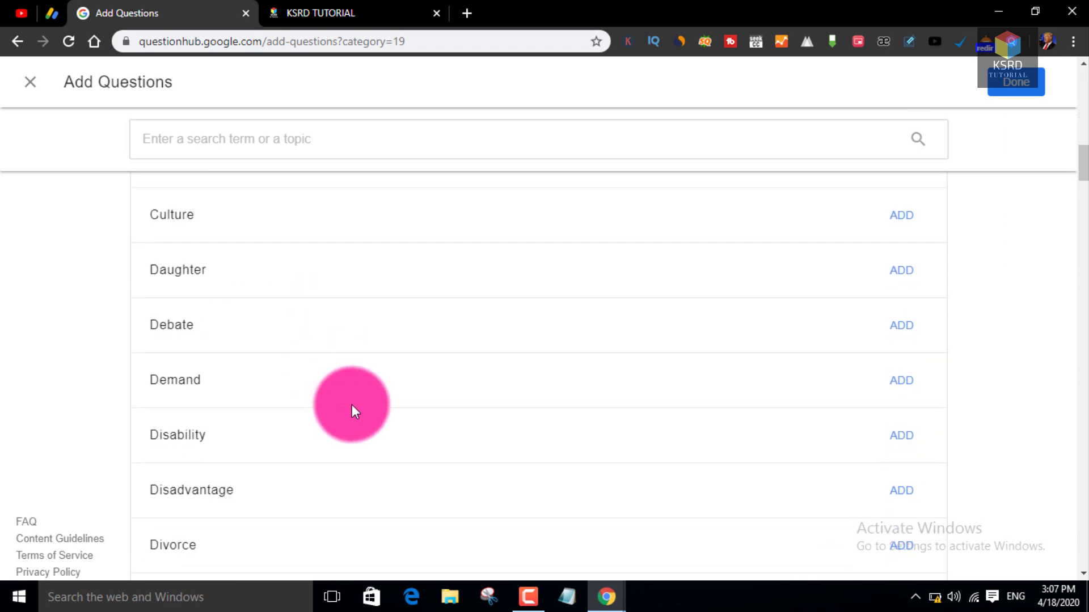
{"action": "scroll", "coordinate": [352, 404], "scroll_direction": "down", "scroll_amount": 4}
{"action": "scroll", "coordinate": [352, 408], "scroll_direction": "down", "scroll_amount": 4}
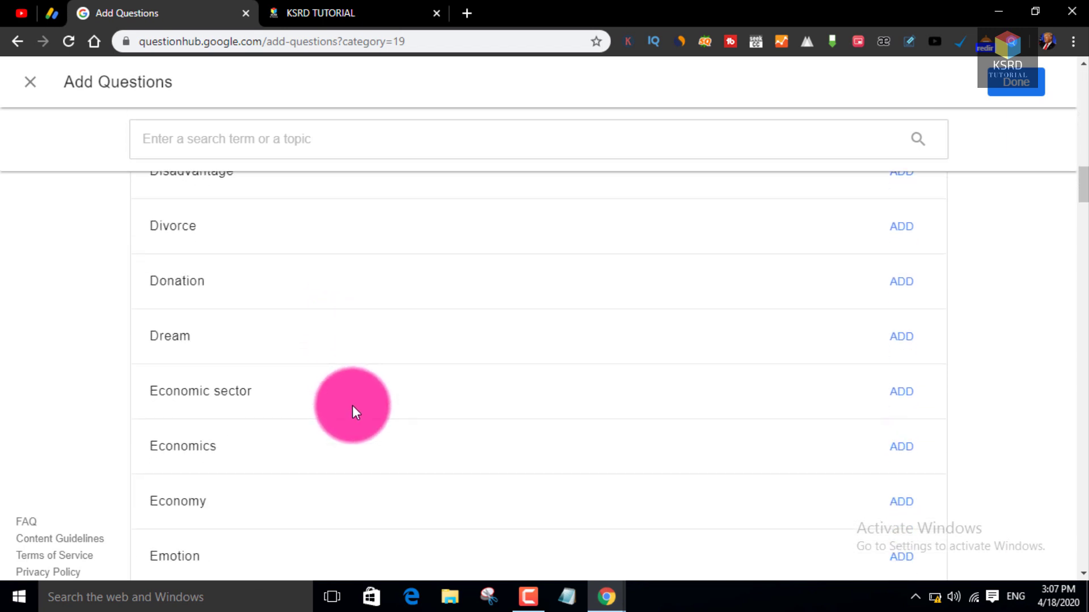
{"action": "scroll", "coordinate": [359, 413], "scroll_direction": "up", "scroll_amount": 1}
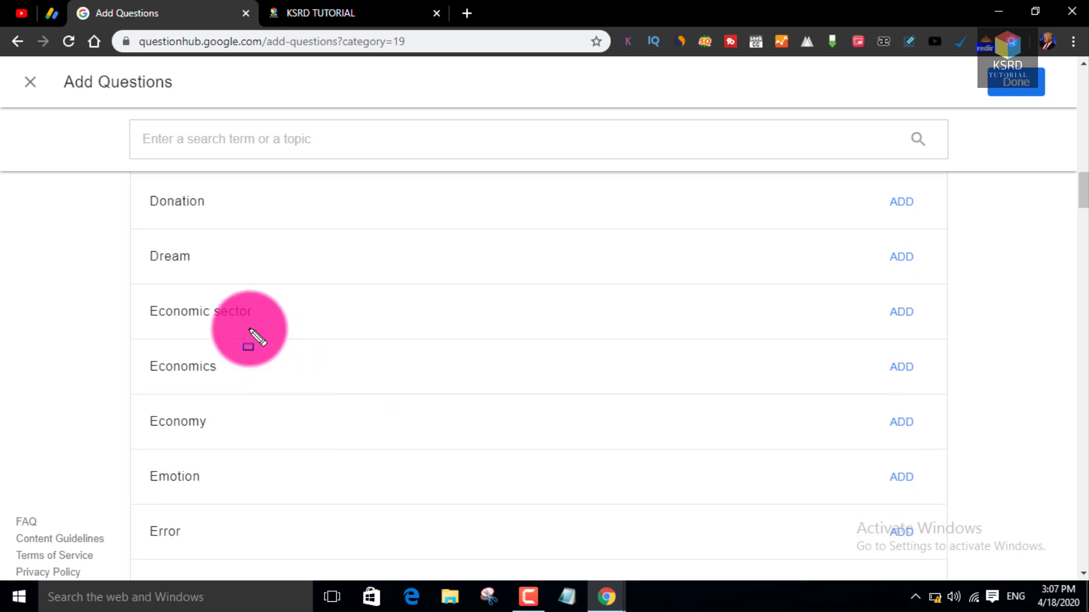
Outline the Economics, Error, Donation and Dream topics with rectangles, and clear the markings
{"action": "left_click_drag", "start_coordinate": [127, 390], "coordinate": [251, 454]}
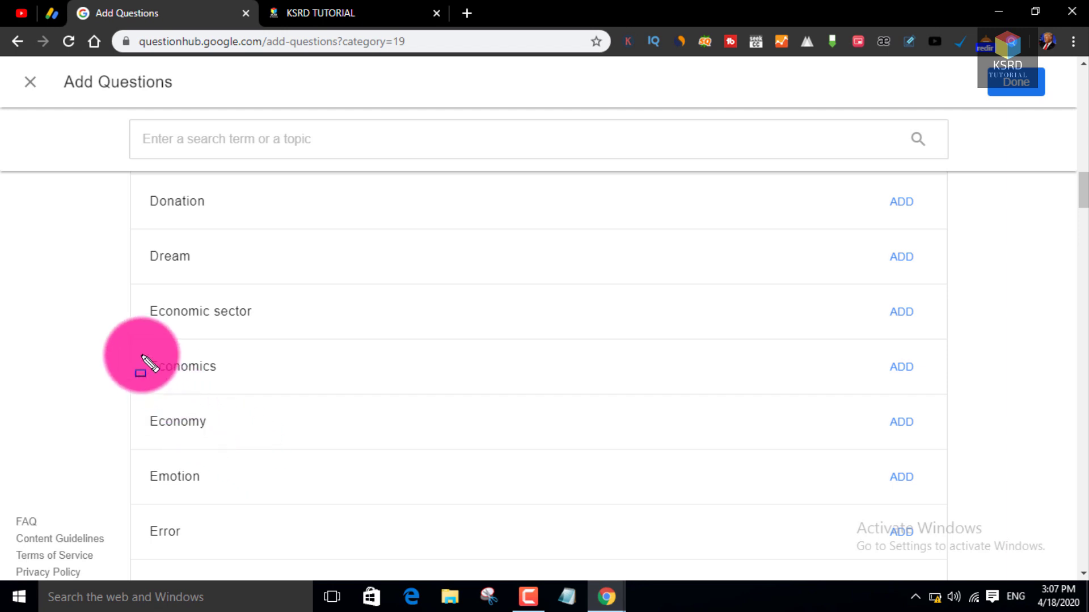
{"action": "left_click_drag", "start_coordinate": [122, 336], "coordinate": [276, 394]}
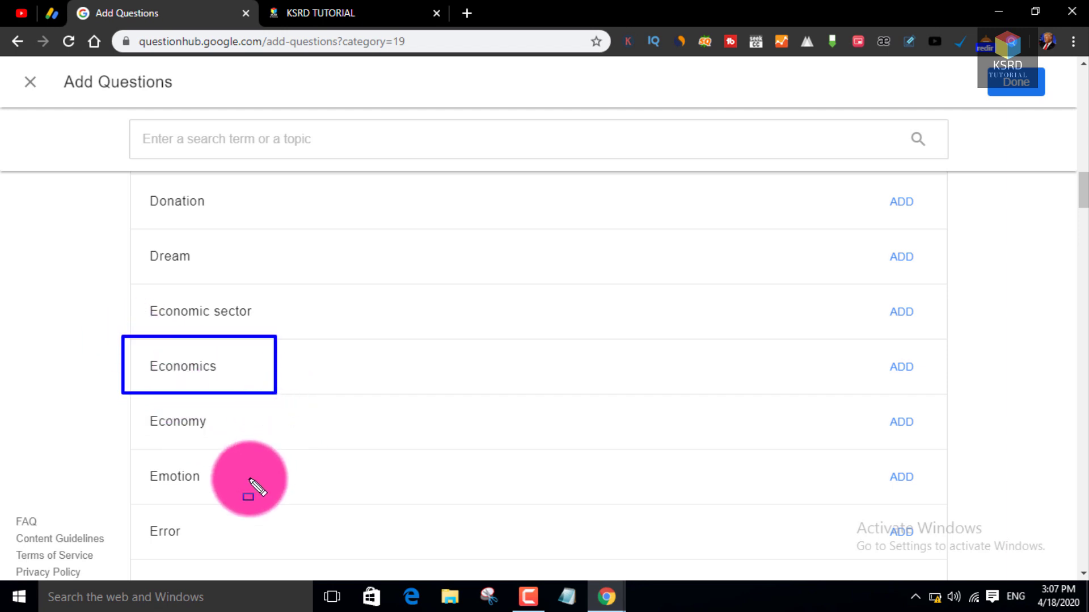
{"action": "left_click_drag", "start_coordinate": [125, 487], "coordinate": [246, 554]}
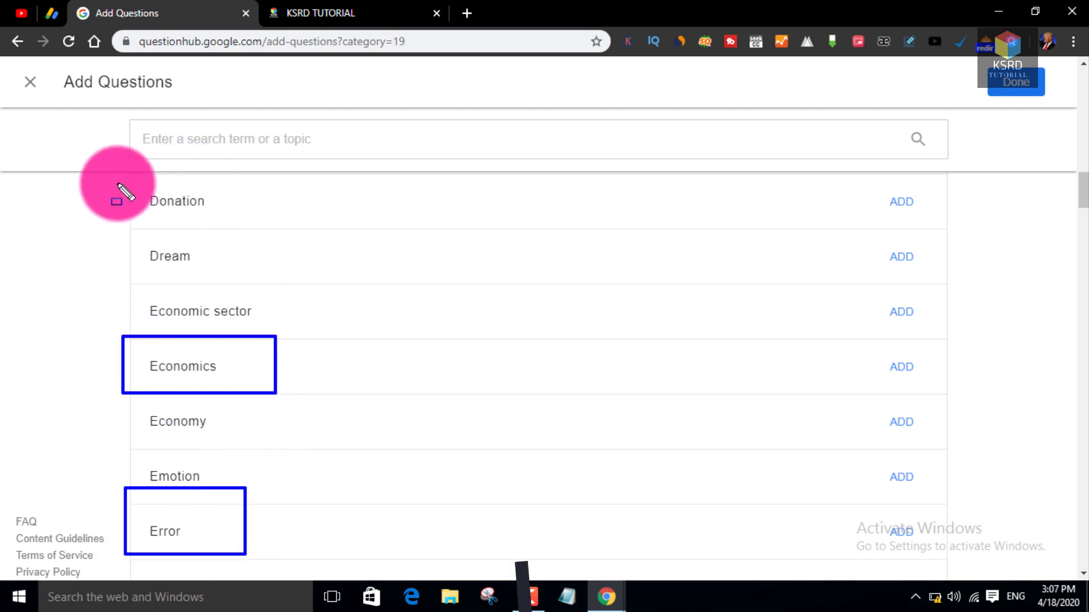
{"action": "mouse_move", "coordinate": [129, 182]}
{"action": "left_mouse_down"}
{"action": "mouse_move", "coordinate": [267, 243]}
{"action": "mouse_move", "coordinate": [268, 206]}
{"action": "left_mouse_up"}
{"action": "mouse_move", "coordinate": [228, 272]}
{"action": "left_mouse_down"}
{"action": "mouse_move", "coordinate": [238, 292]}
{"action": "mouse_move", "coordinate": [239, 275]}
{"action": "left_mouse_up"}
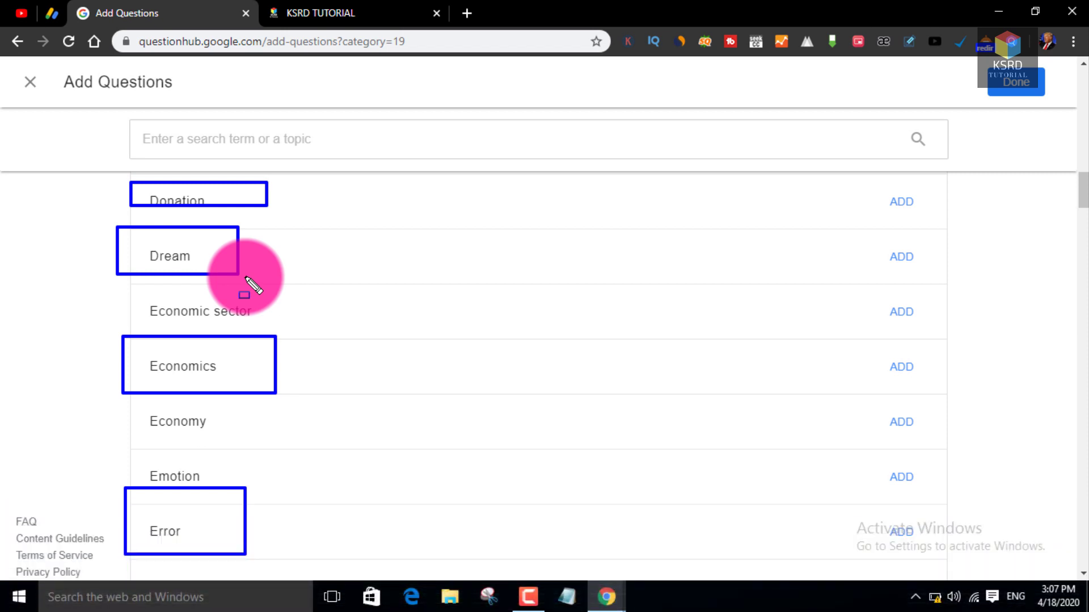
{"action": "key", "text": "Escape"}
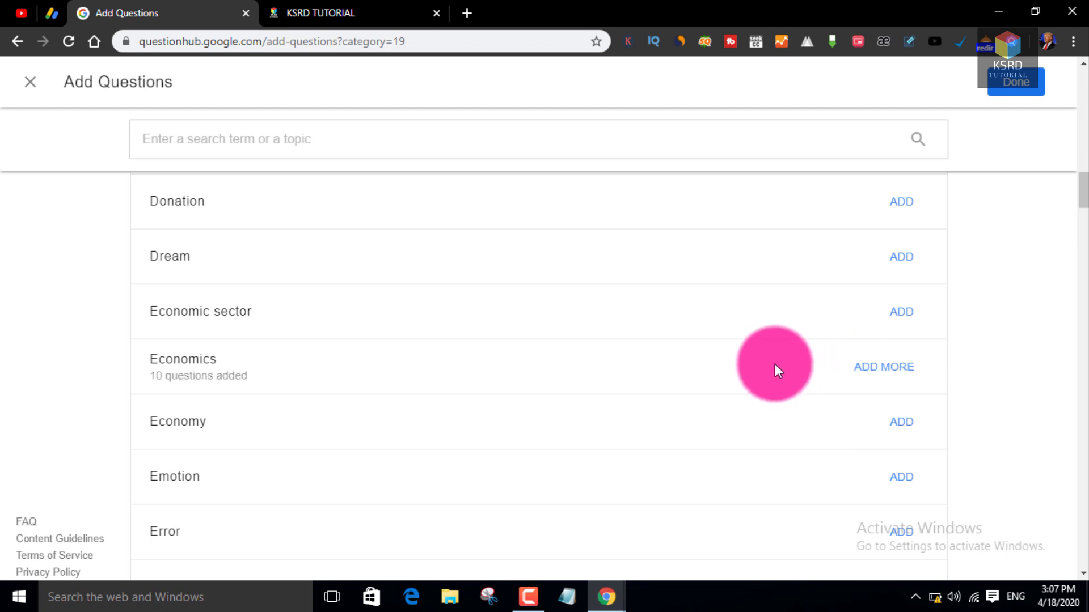
Add questions from the Economics topic in the People & Society category
{"action": "left_click", "coordinate": [885, 368]}
{"action": "scroll", "coordinate": [651, 355], "scroll_direction": "up", "scroll_amount": 8}
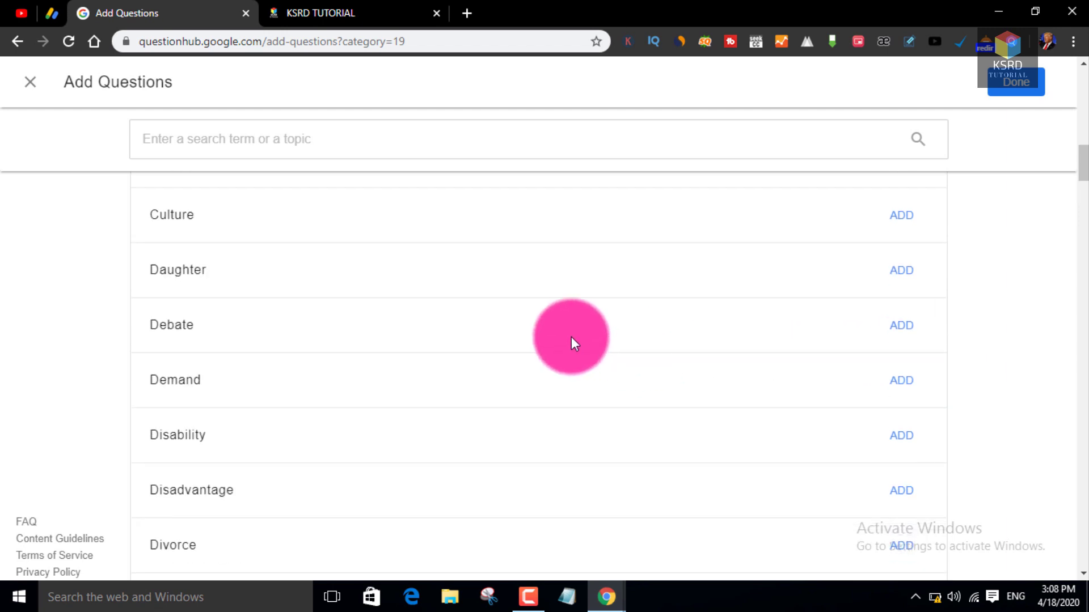